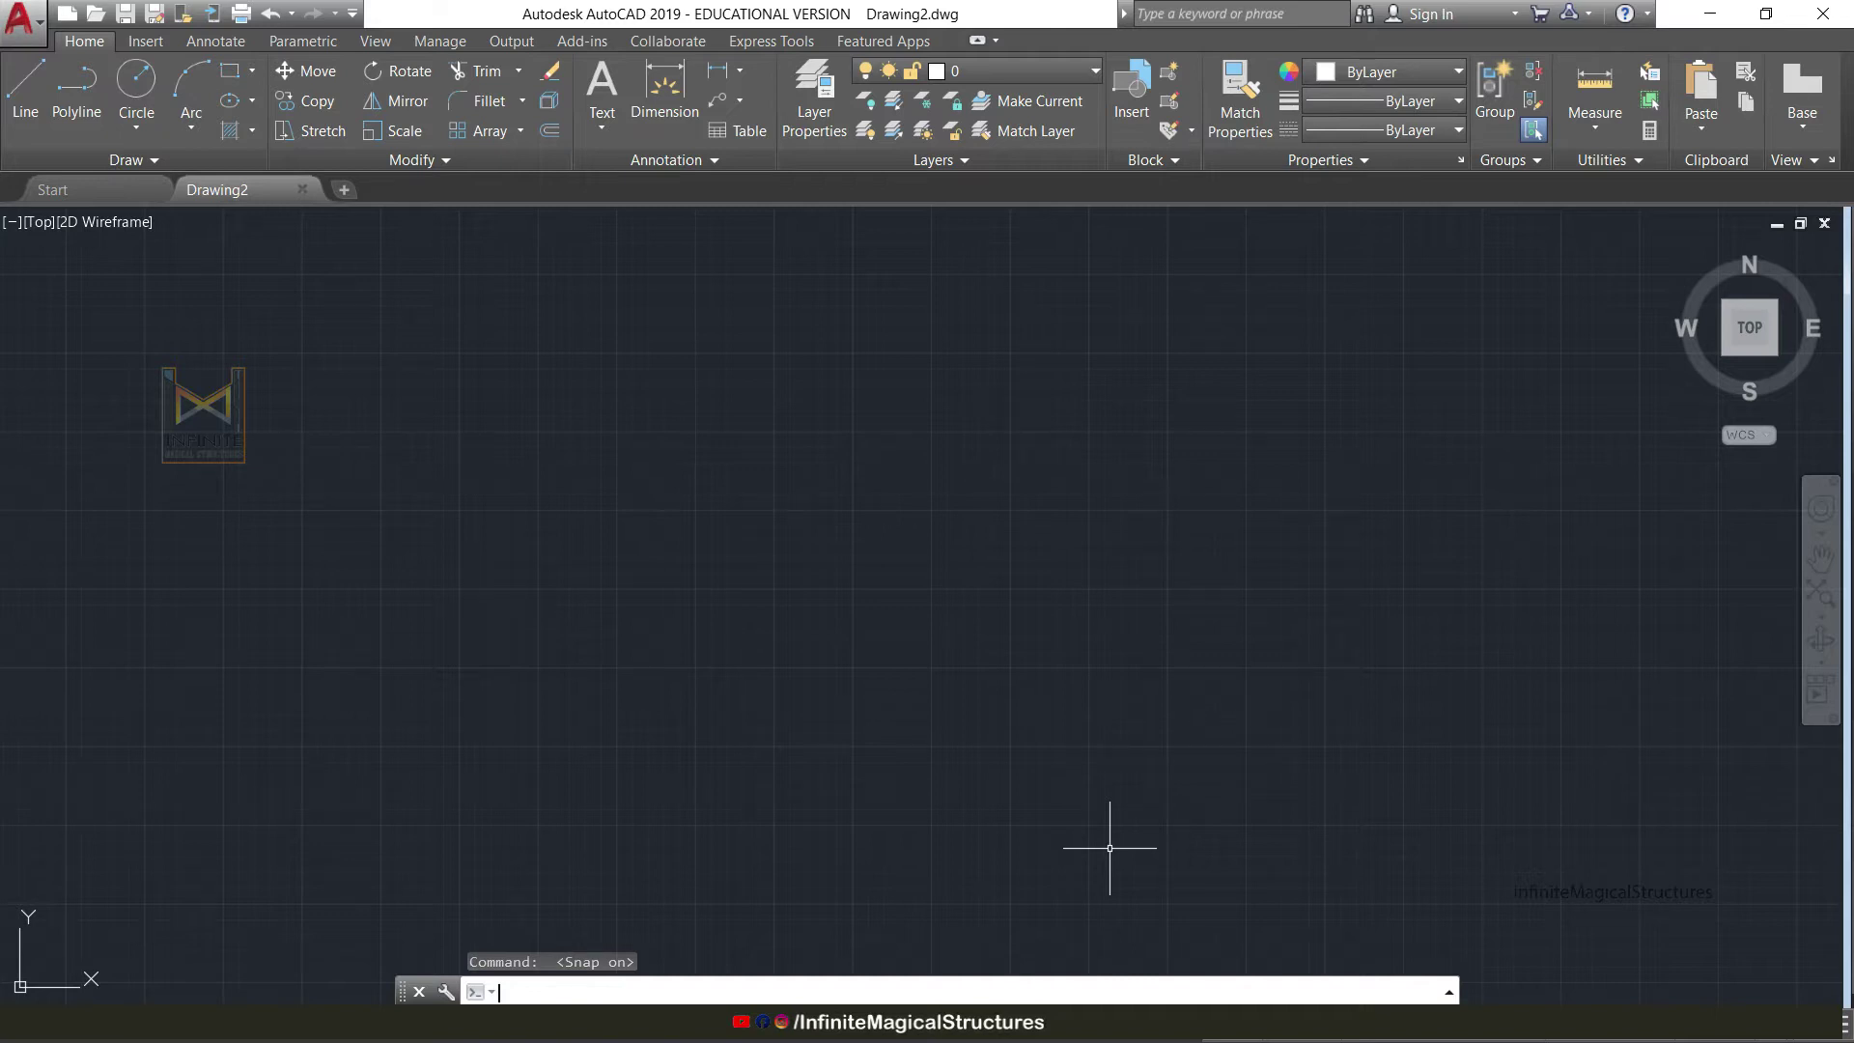
Open Drawing Units with UN, keep the length type as Decimal, and list the insertion scale units.
text(ci)
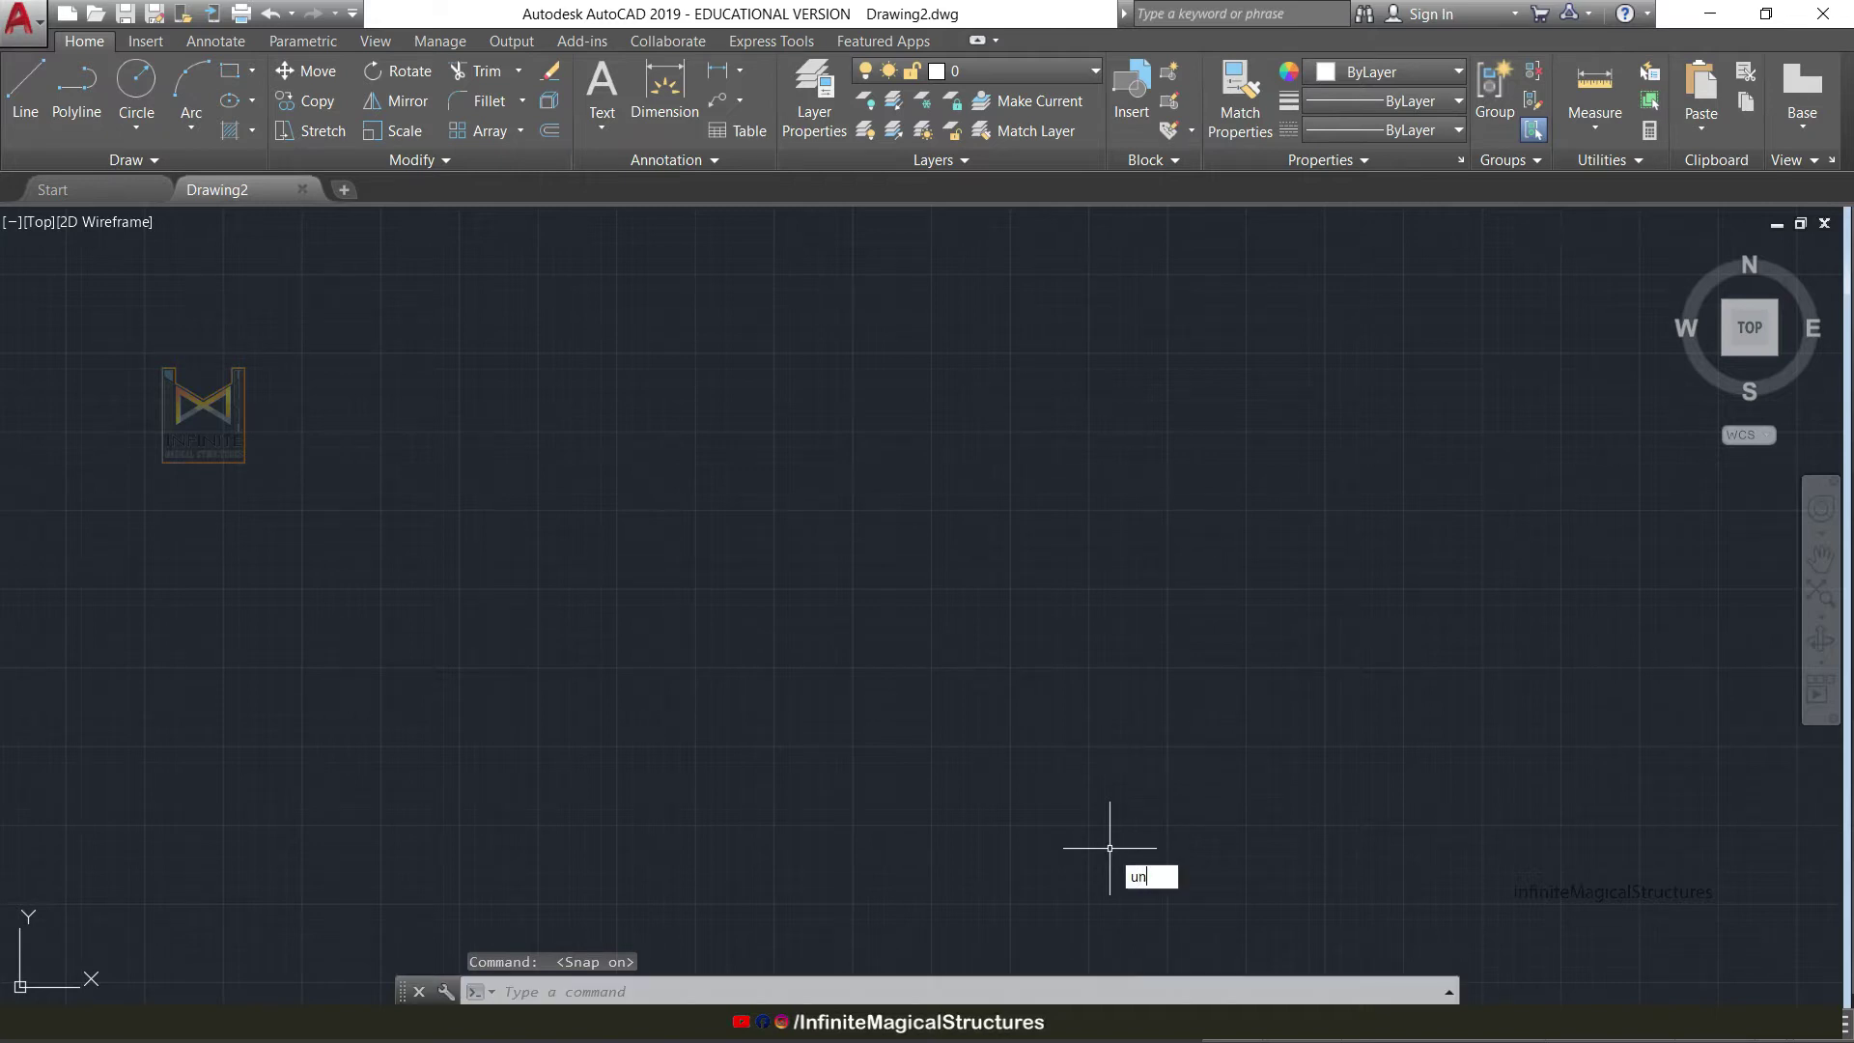
key(Escape)
text(un)
key(Return)
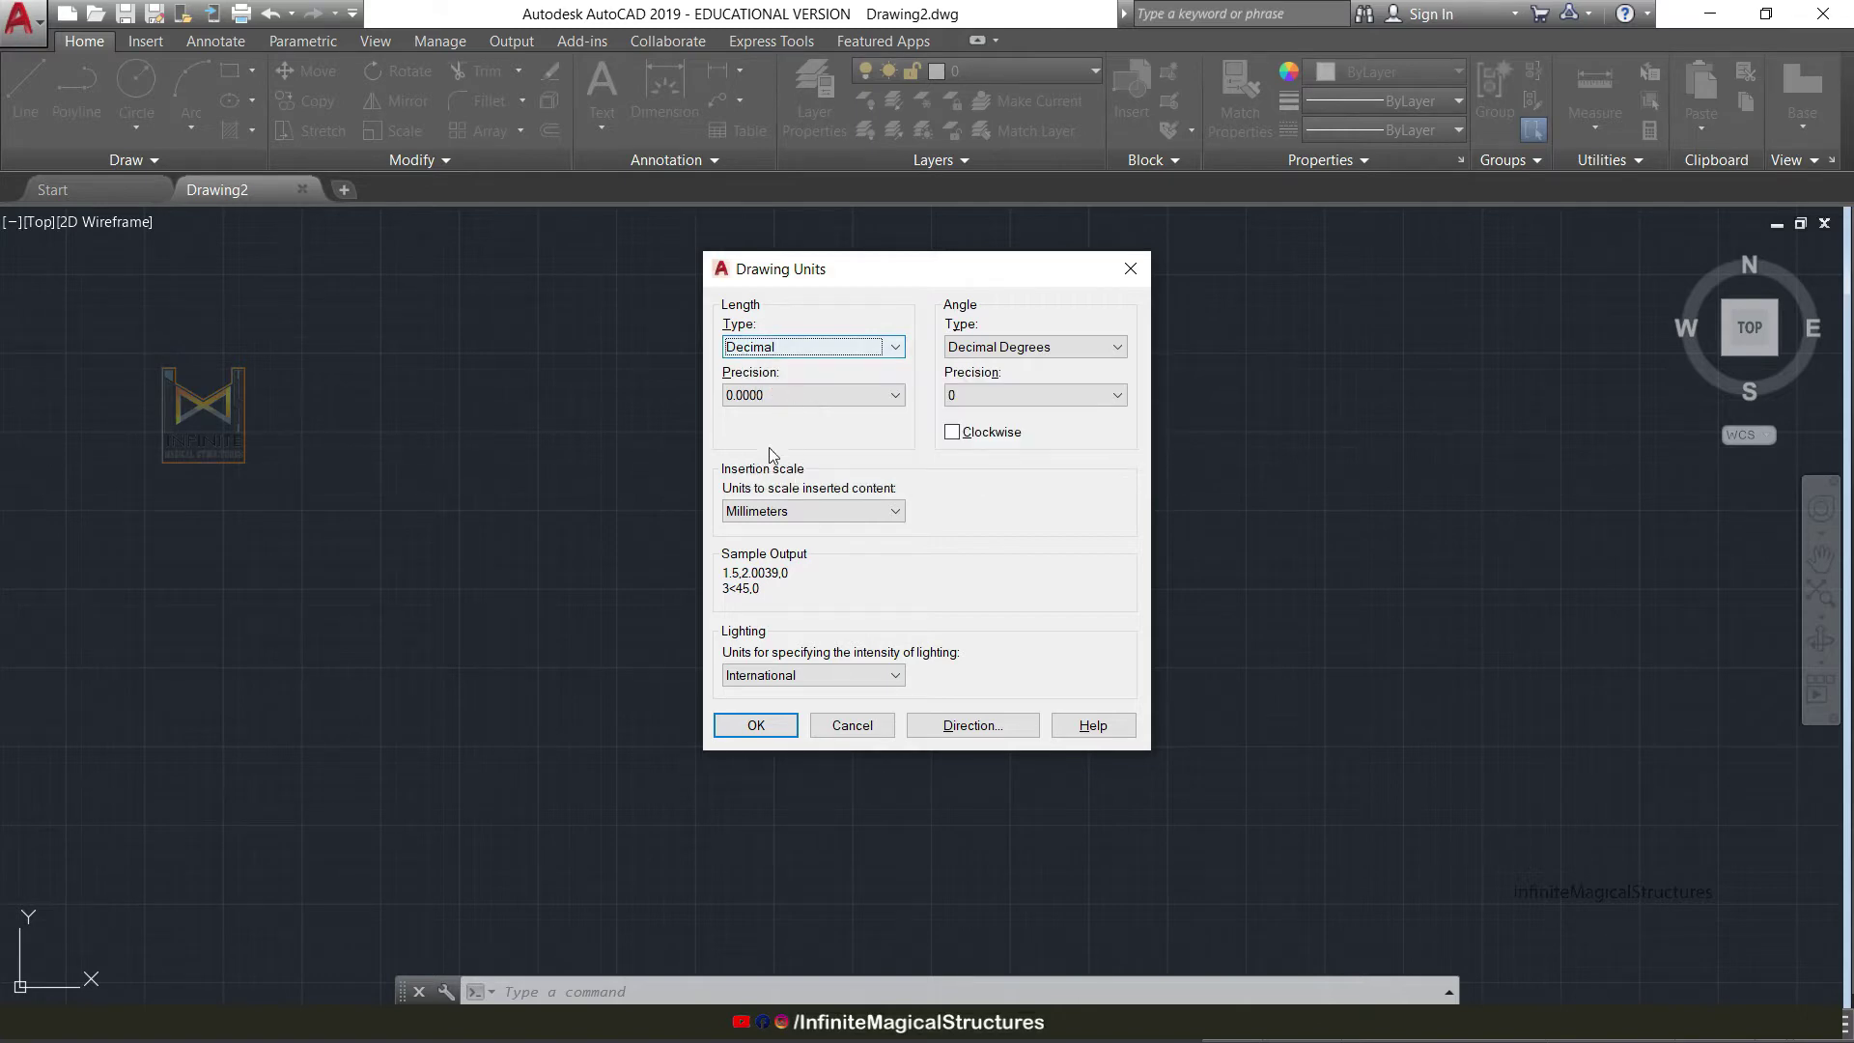
click(761, 353)
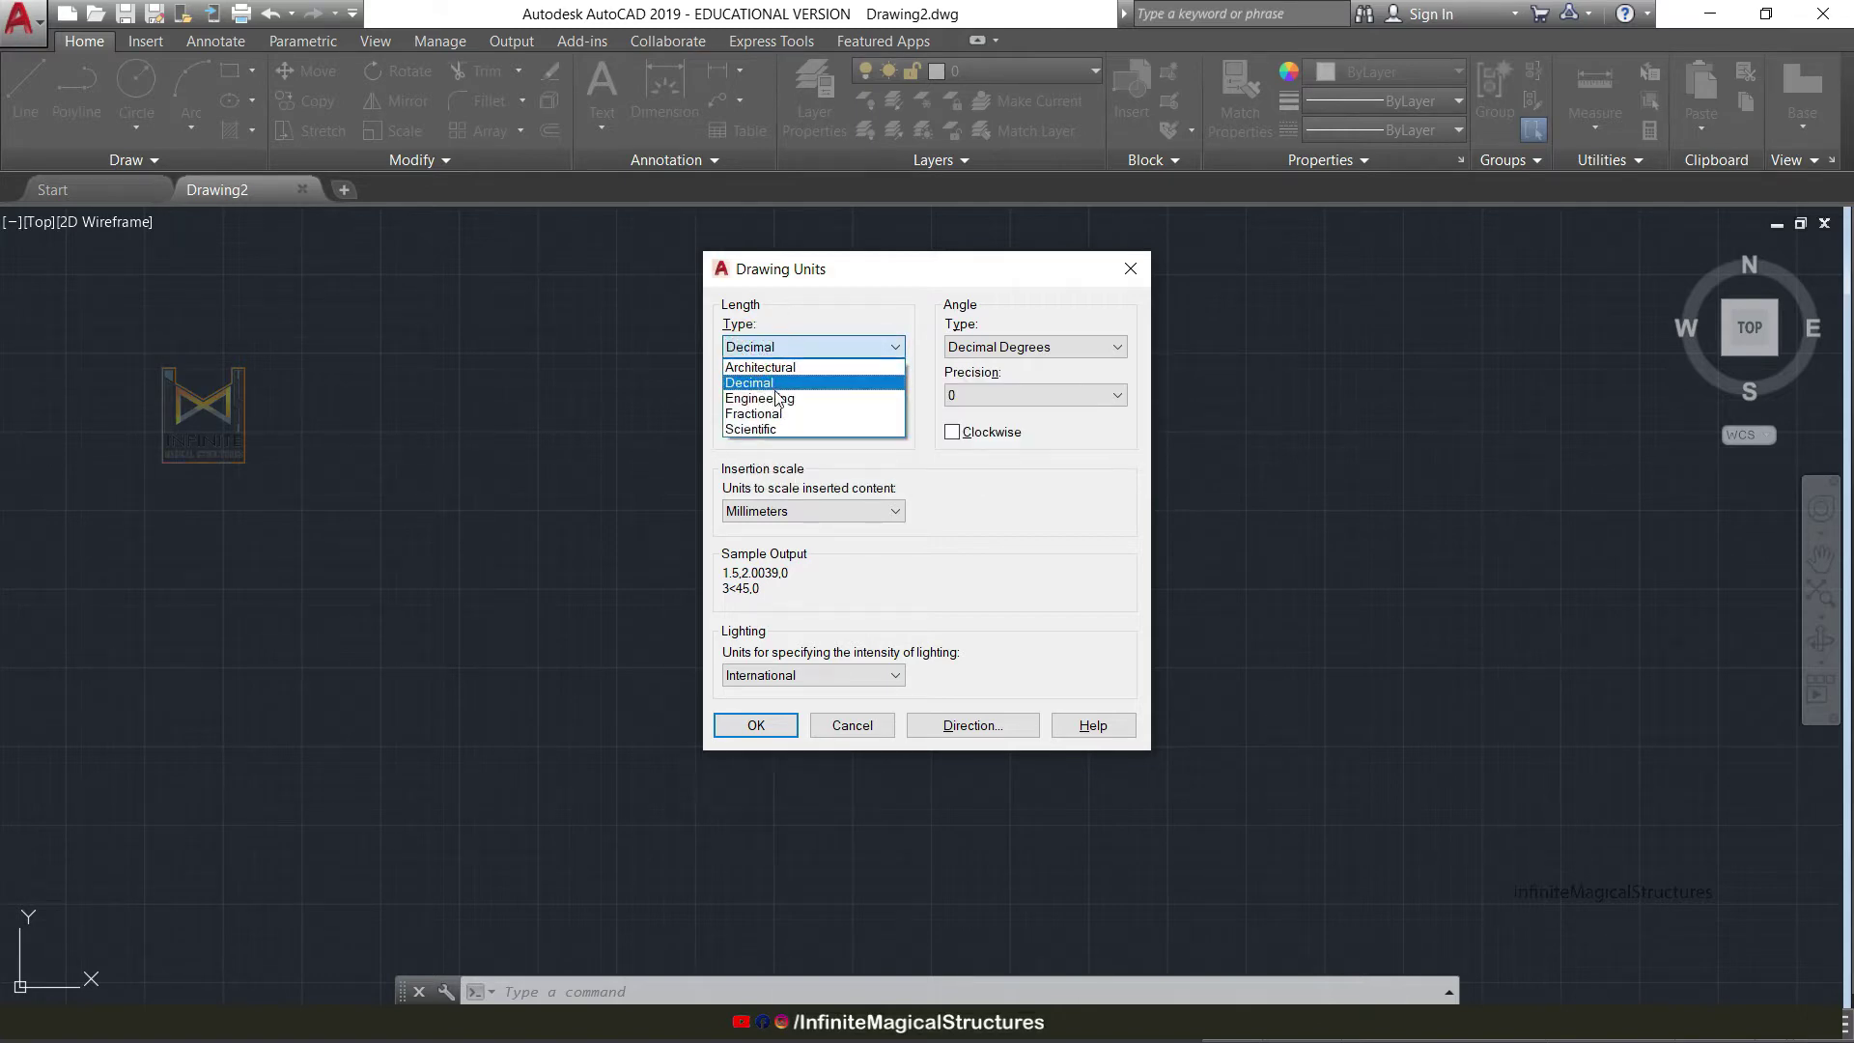
click(782, 340)
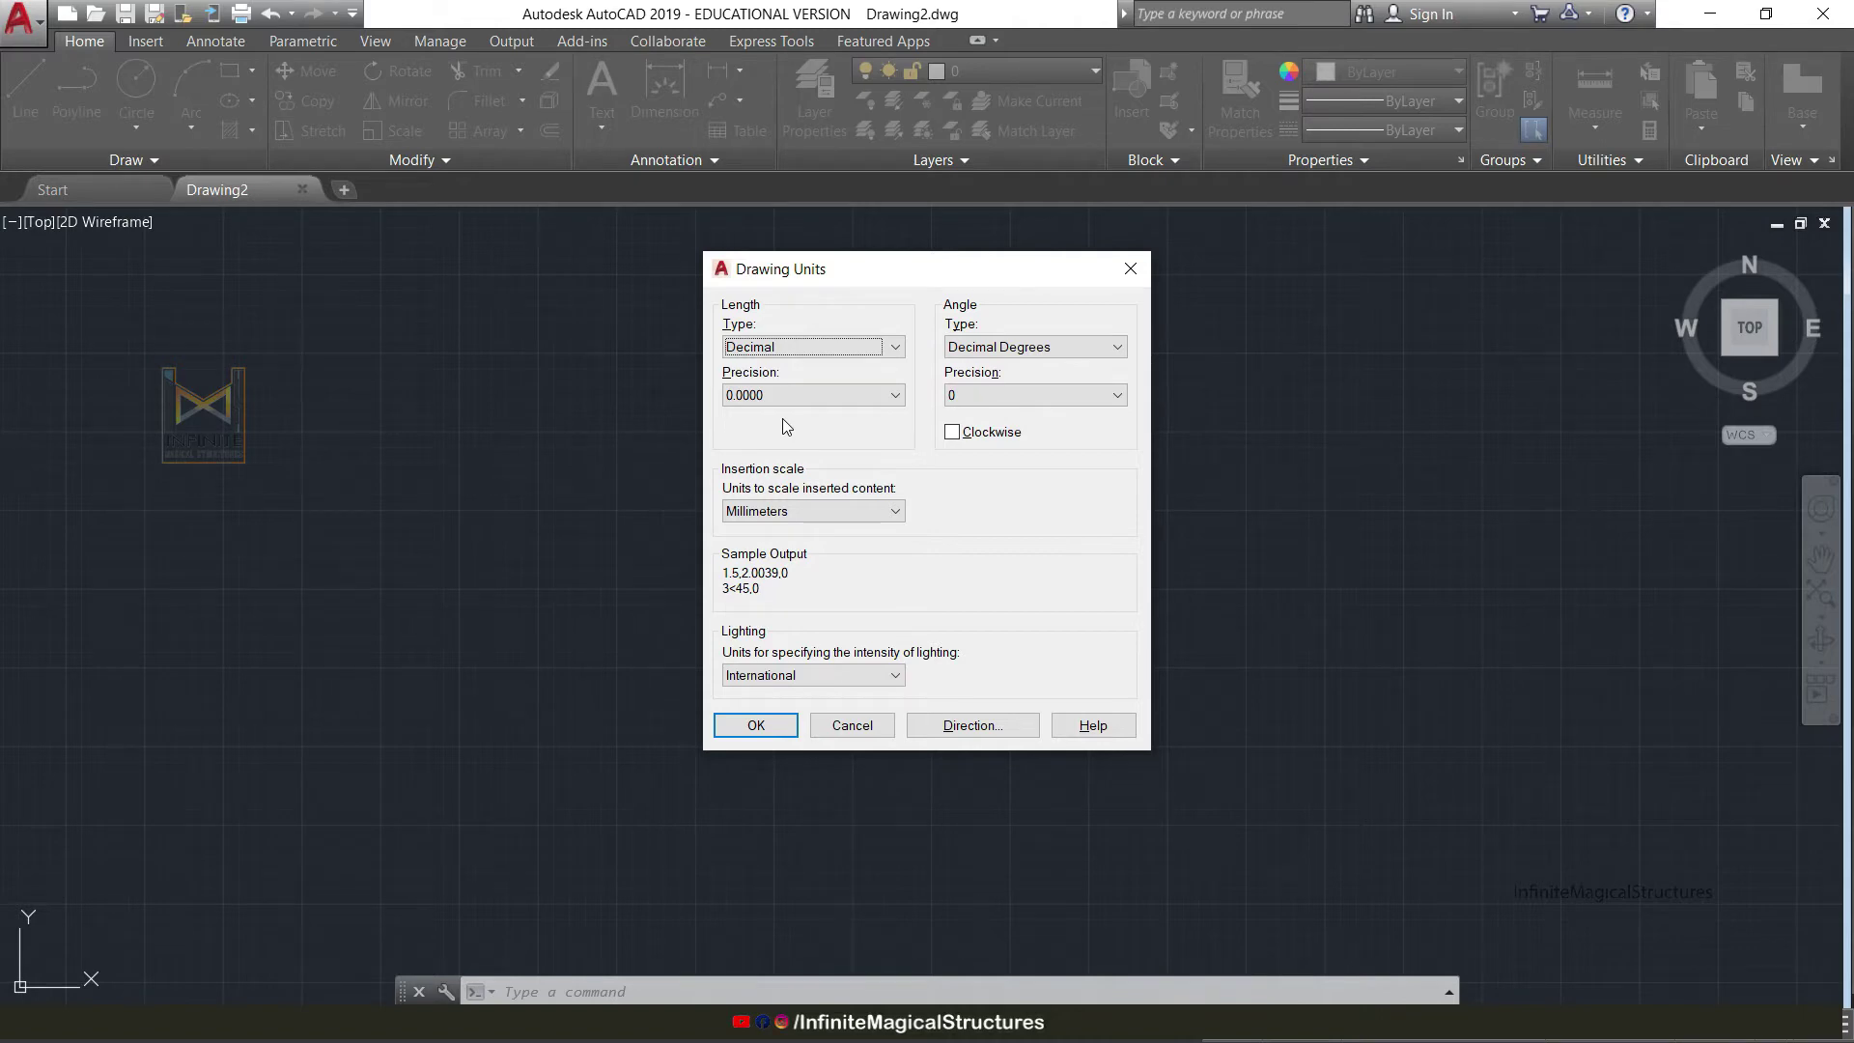
click(785, 522)
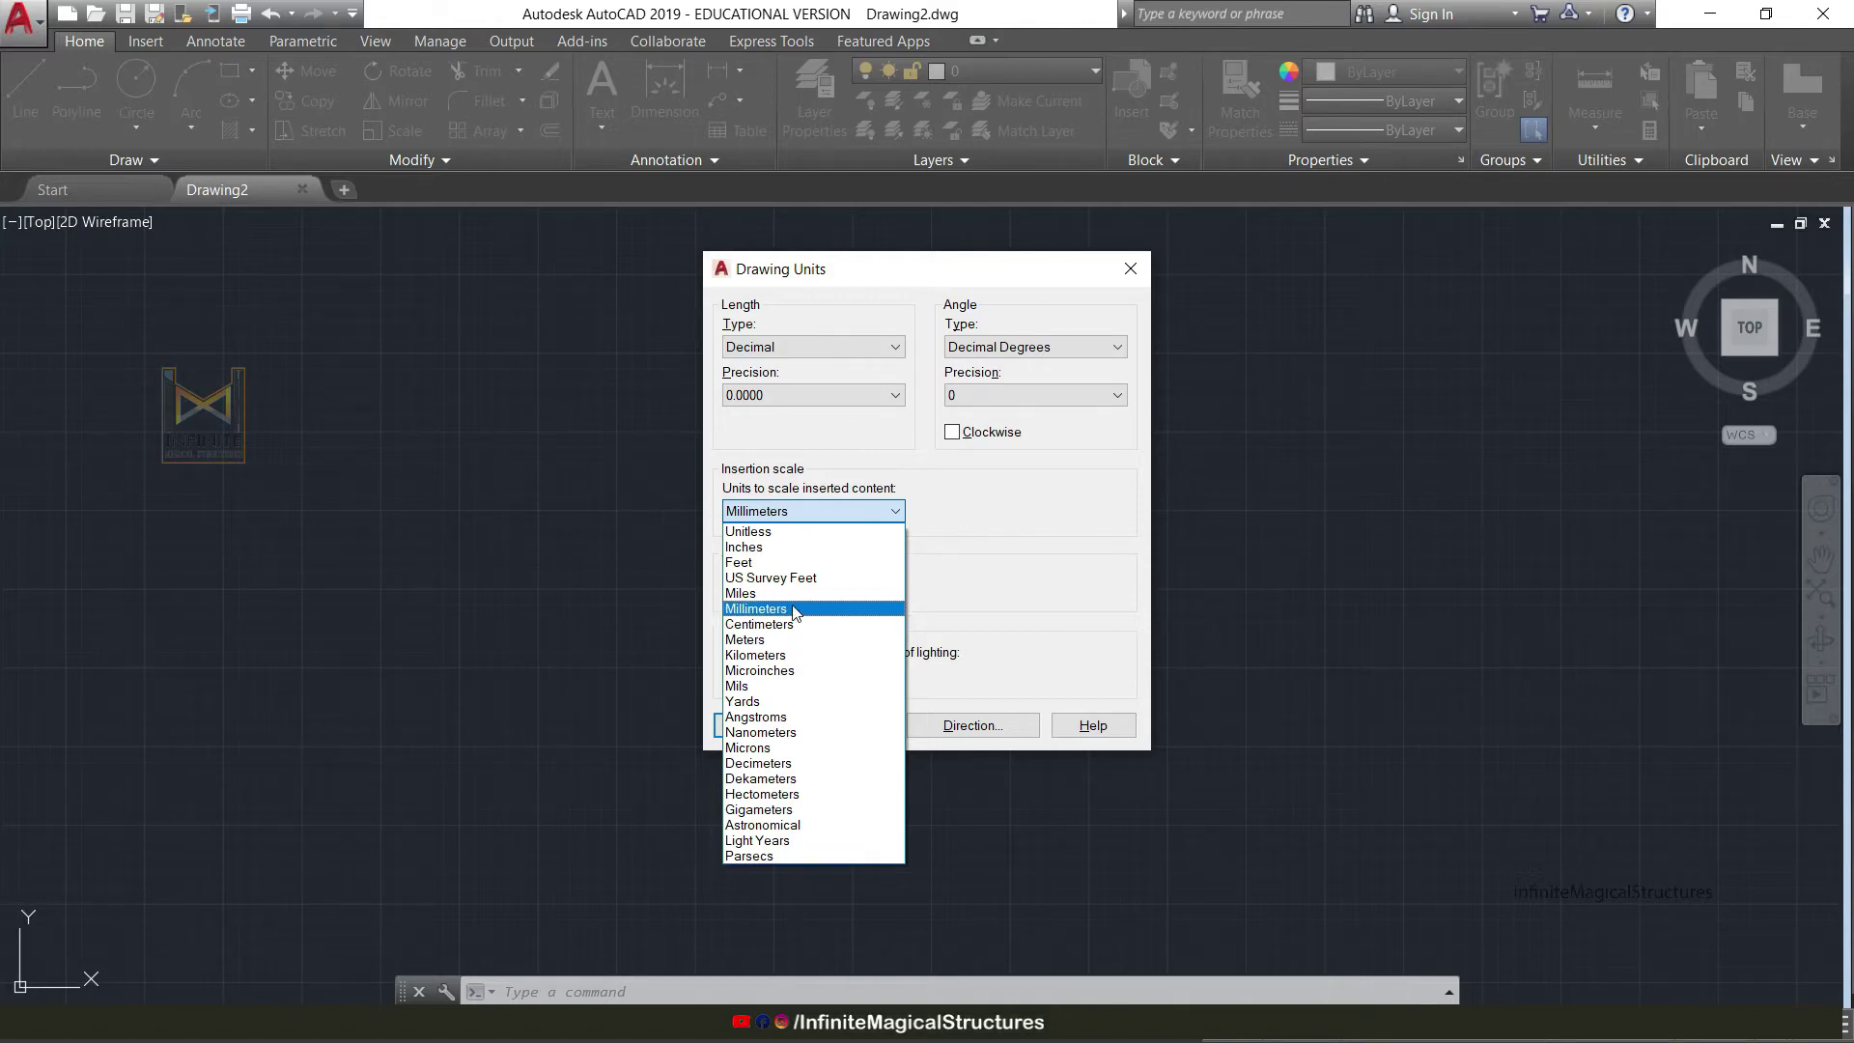
Set insertion scale to Millimeters and angles to Decimal Degrees with precision 0, then apply.
click(792, 609)
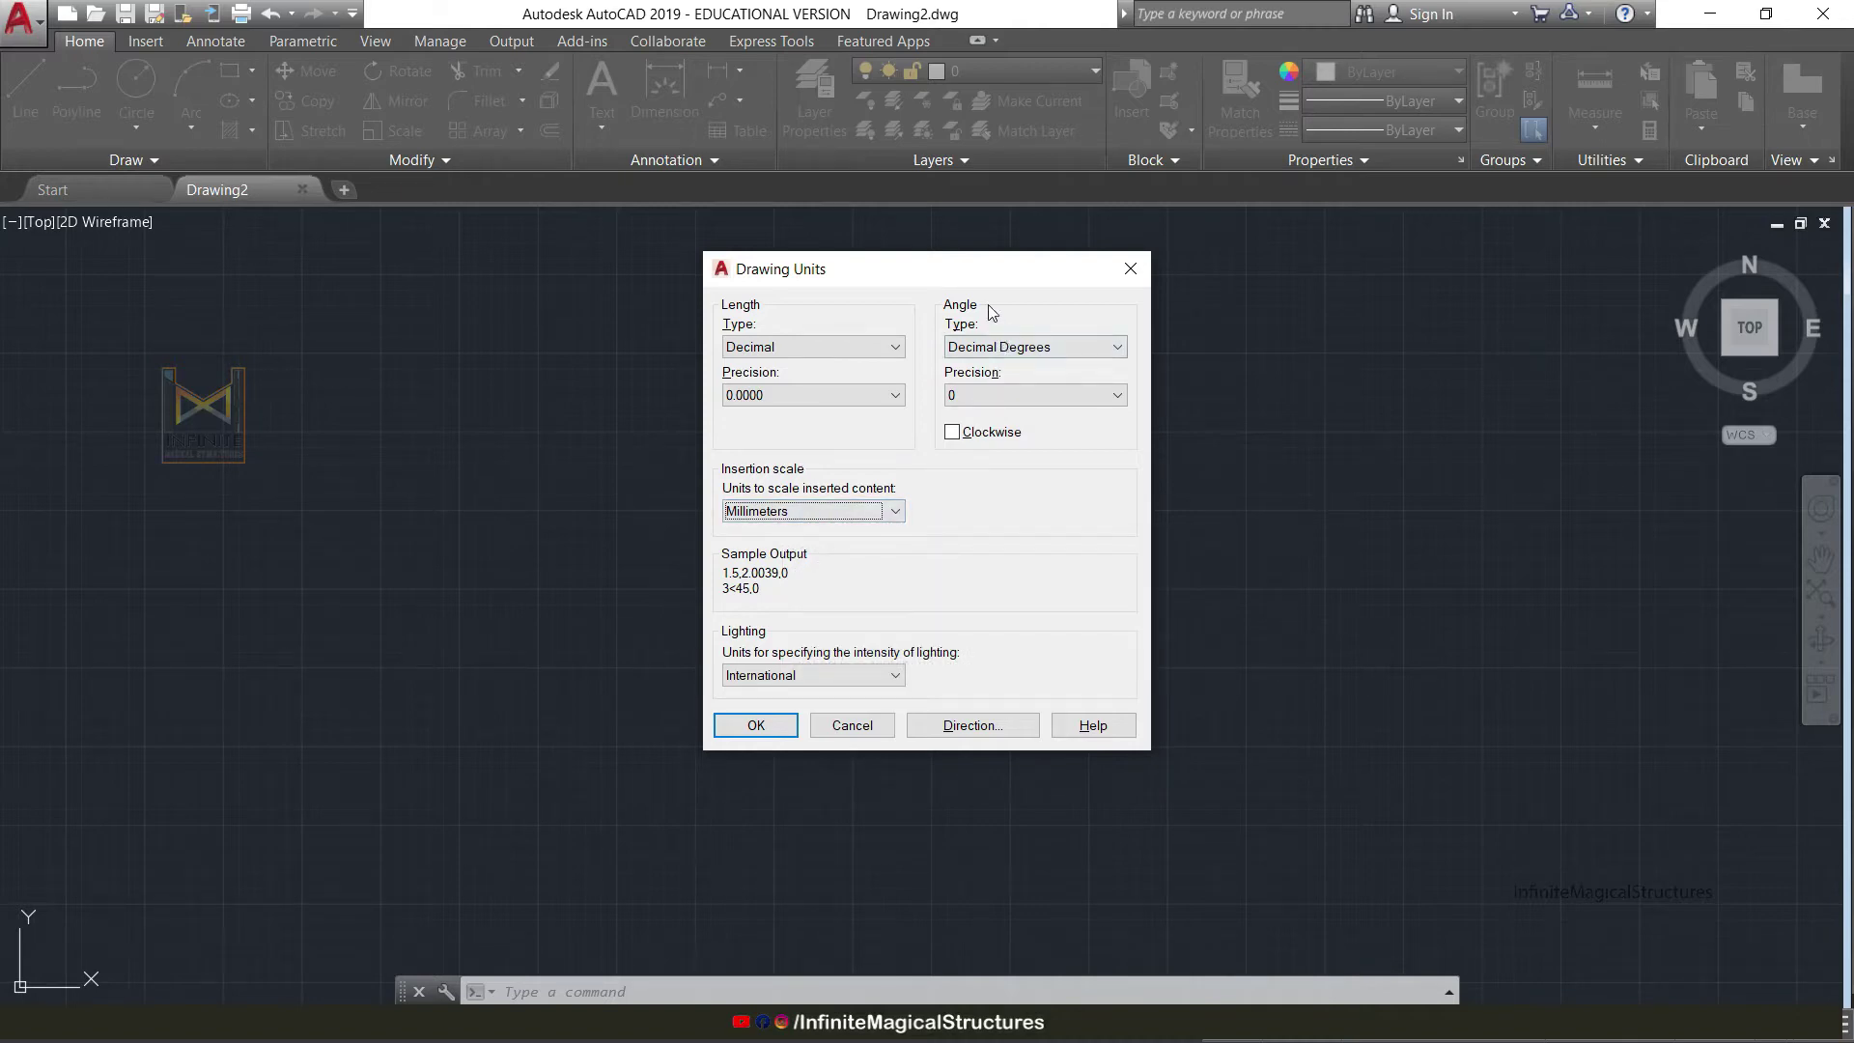
click(1000, 349)
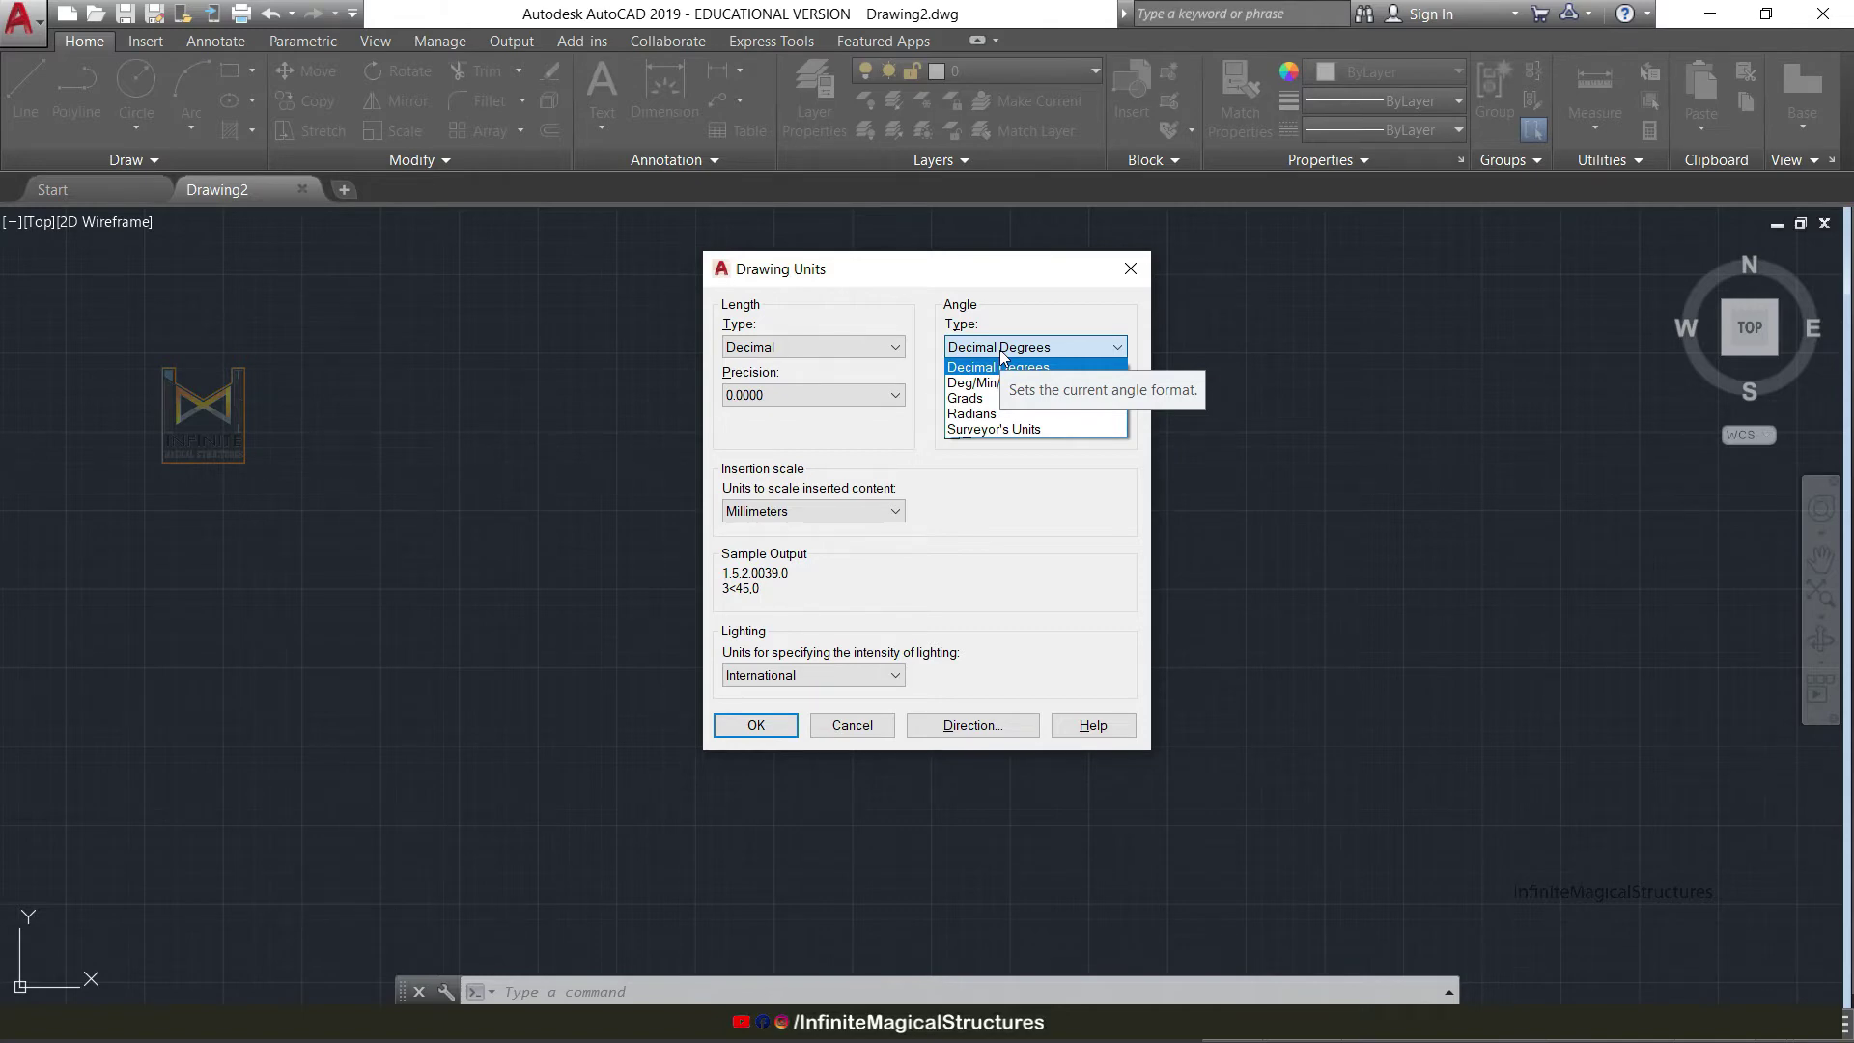
click(1001, 365)
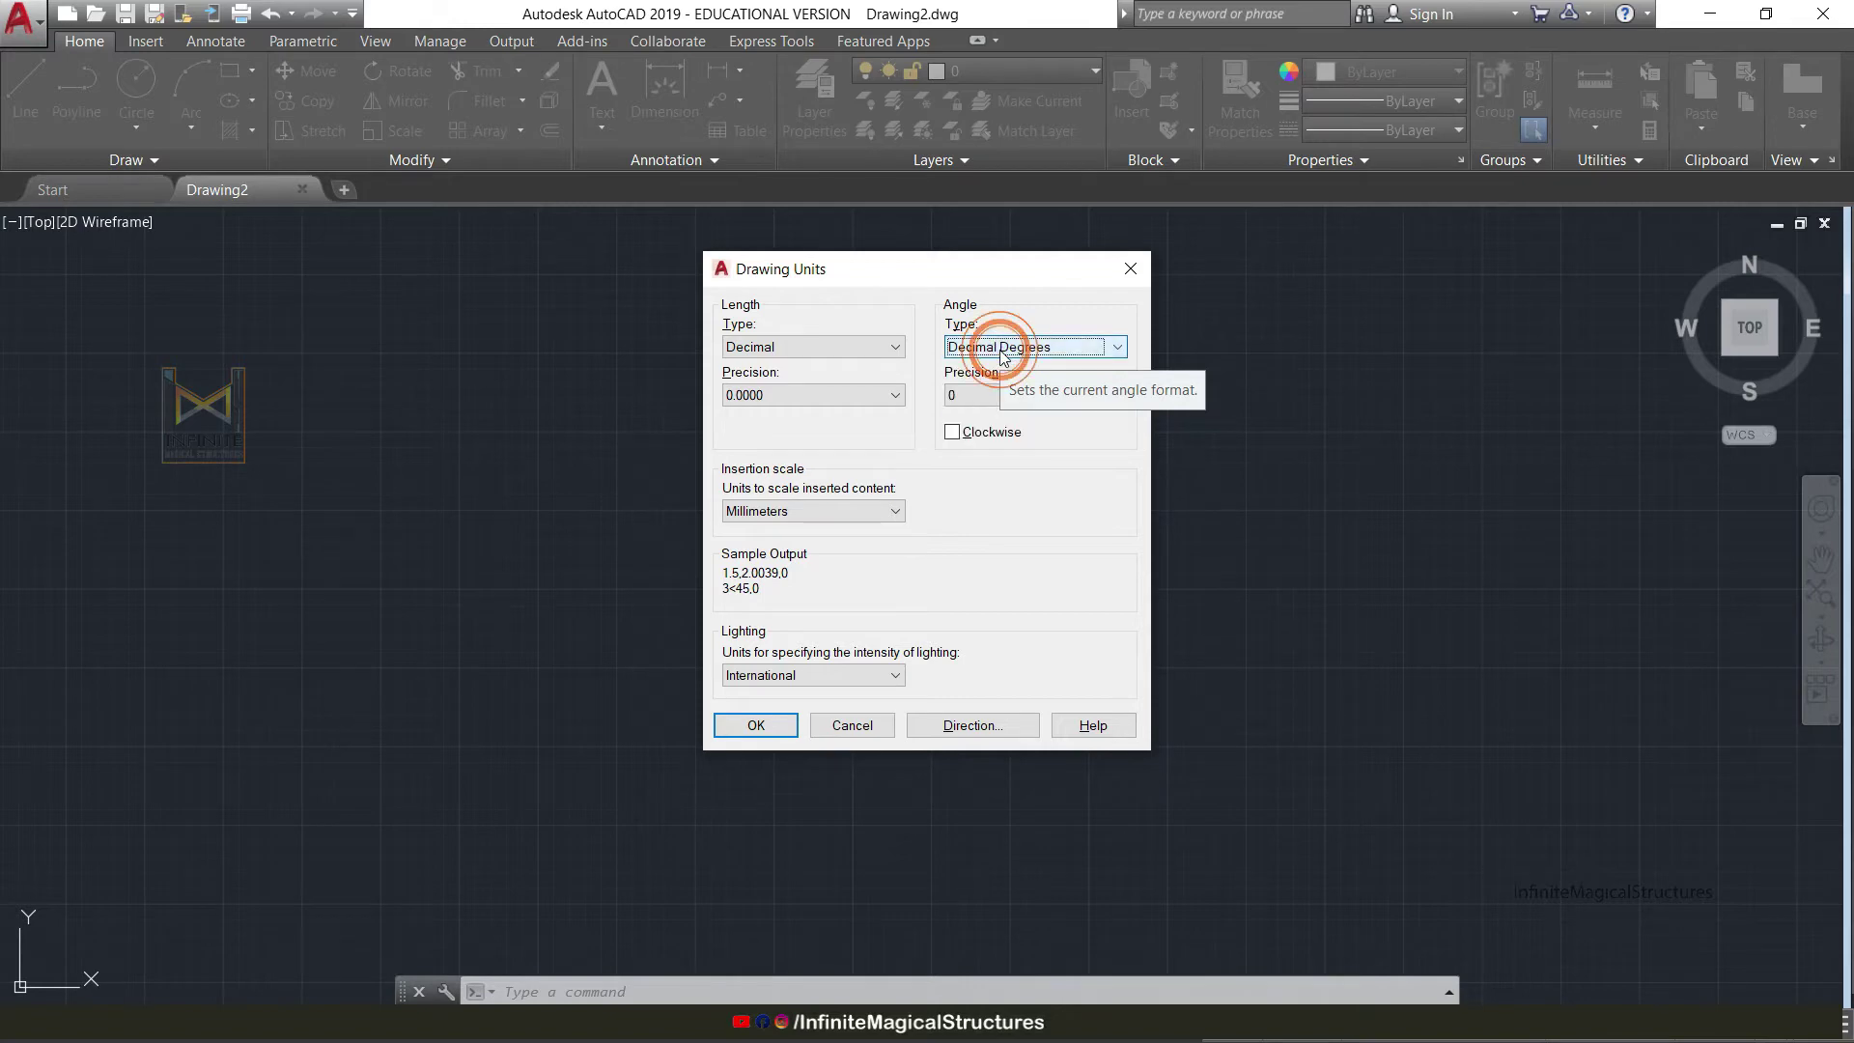
click(1018, 410)
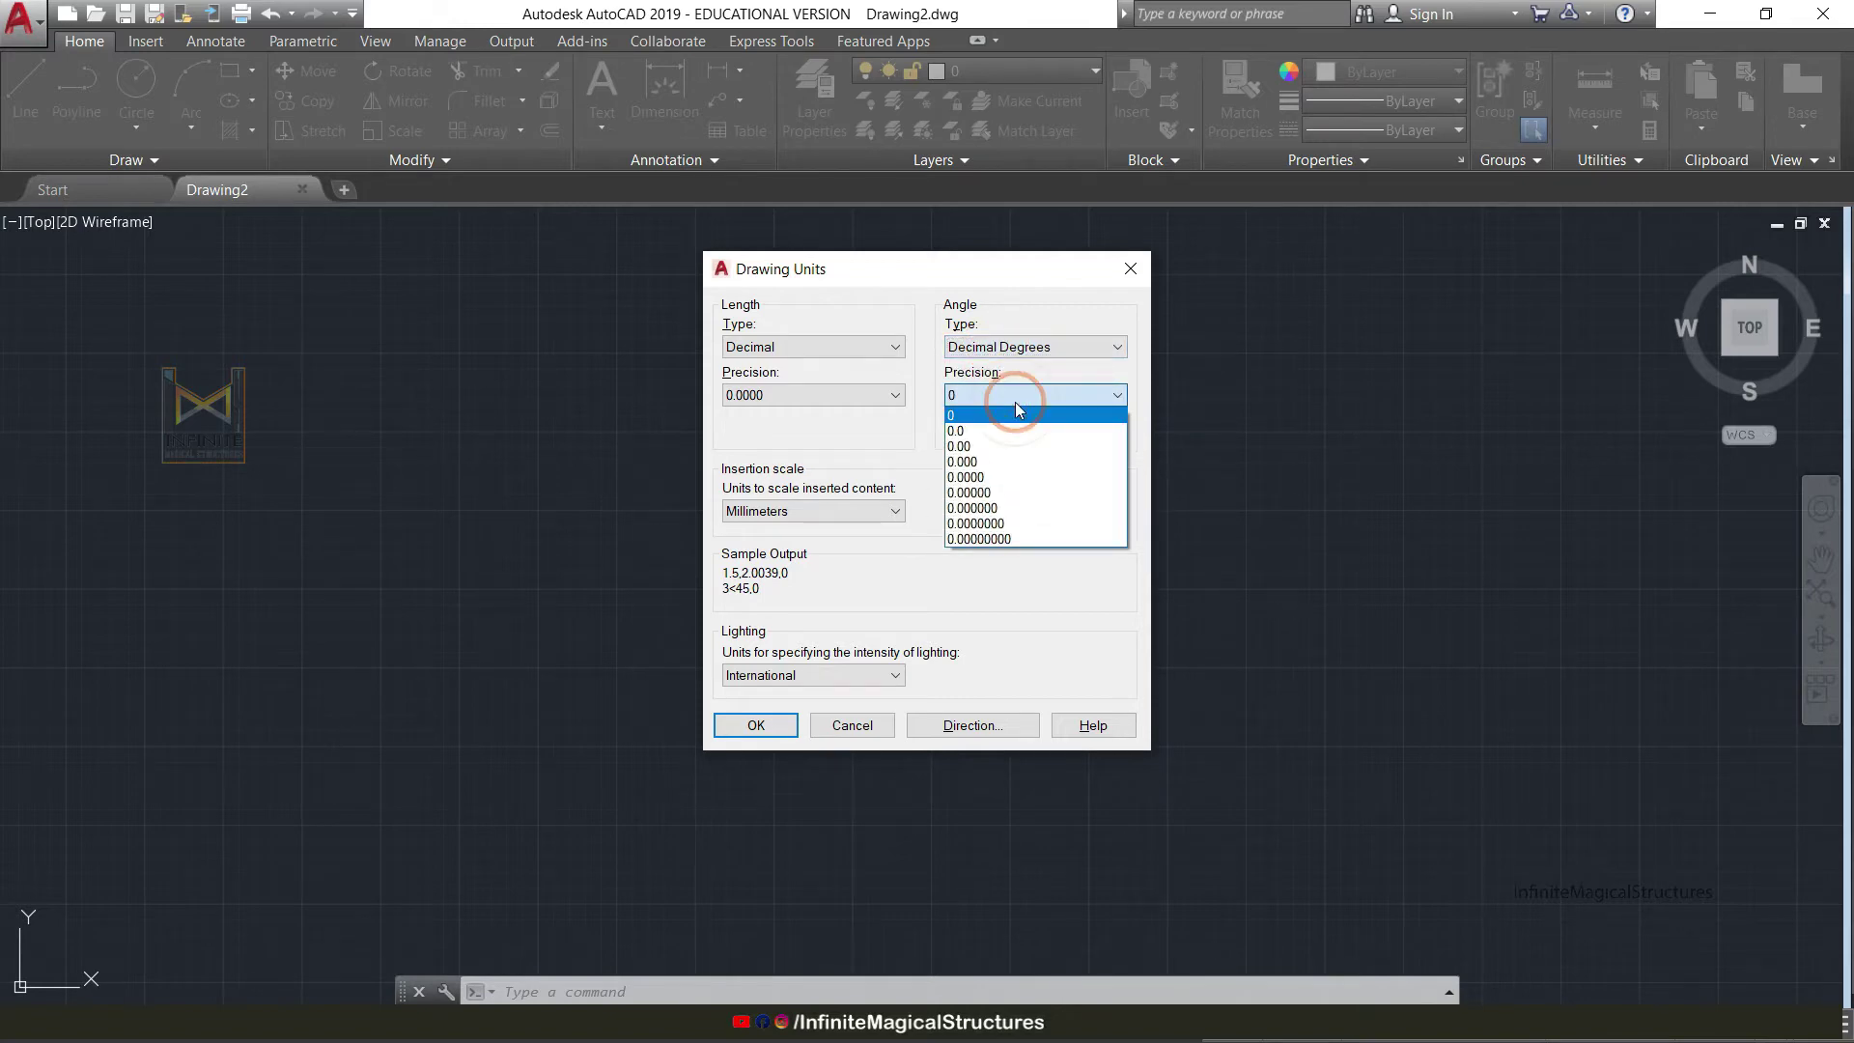
click(1018, 409)
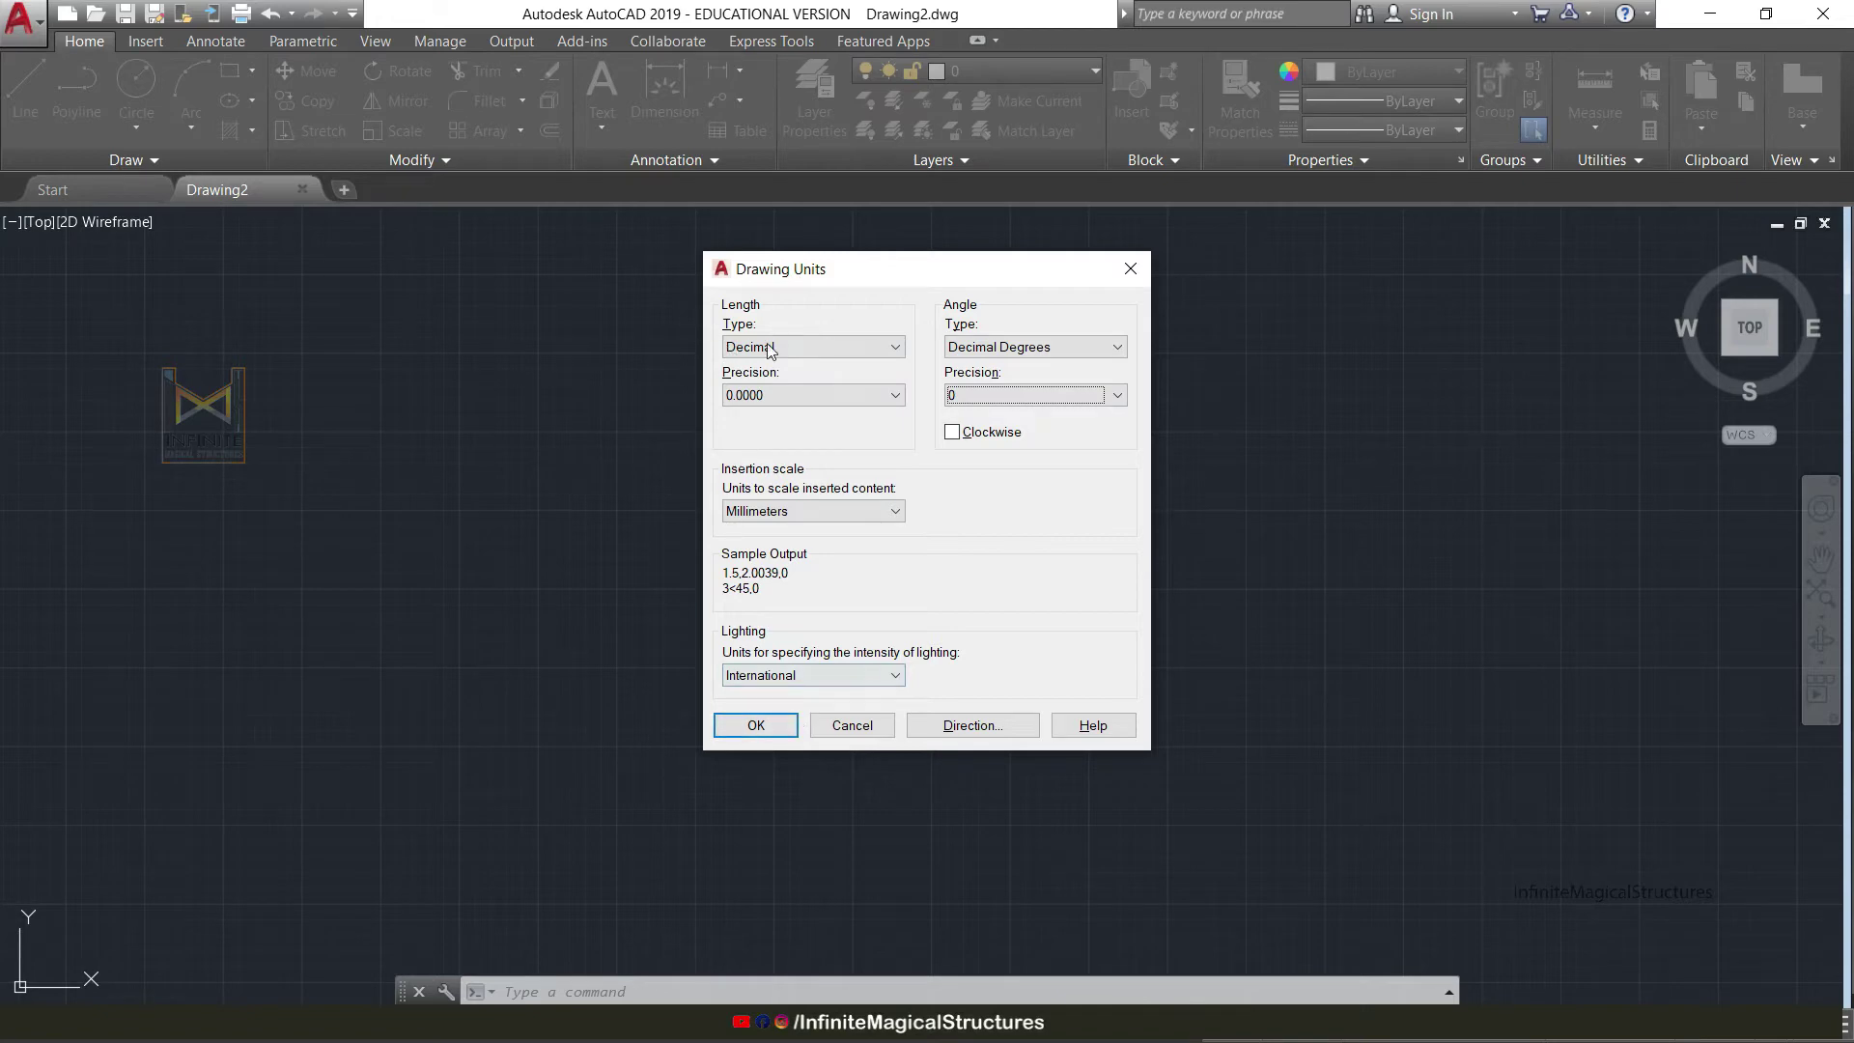
click(756, 724)
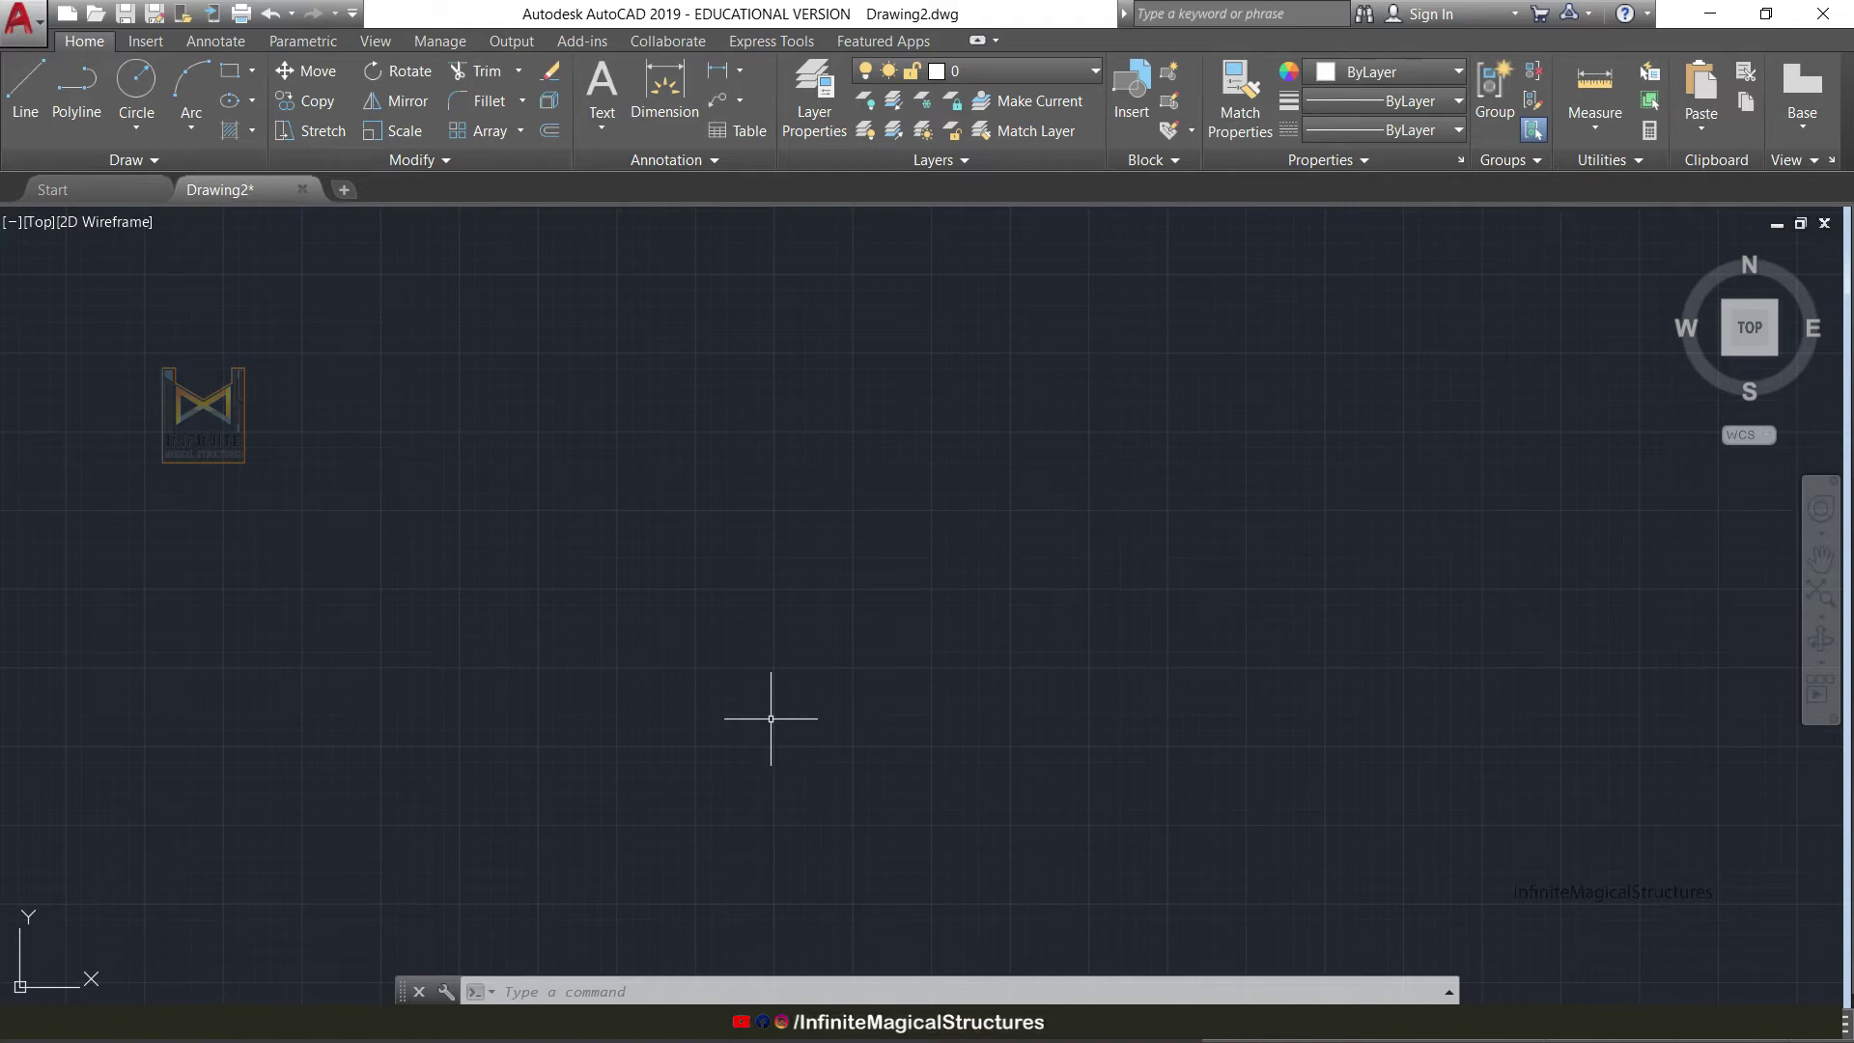
Start the LIMITS command so it prompts for the lower-left corner.
text(LIMIt)
text(s)
key(Return)
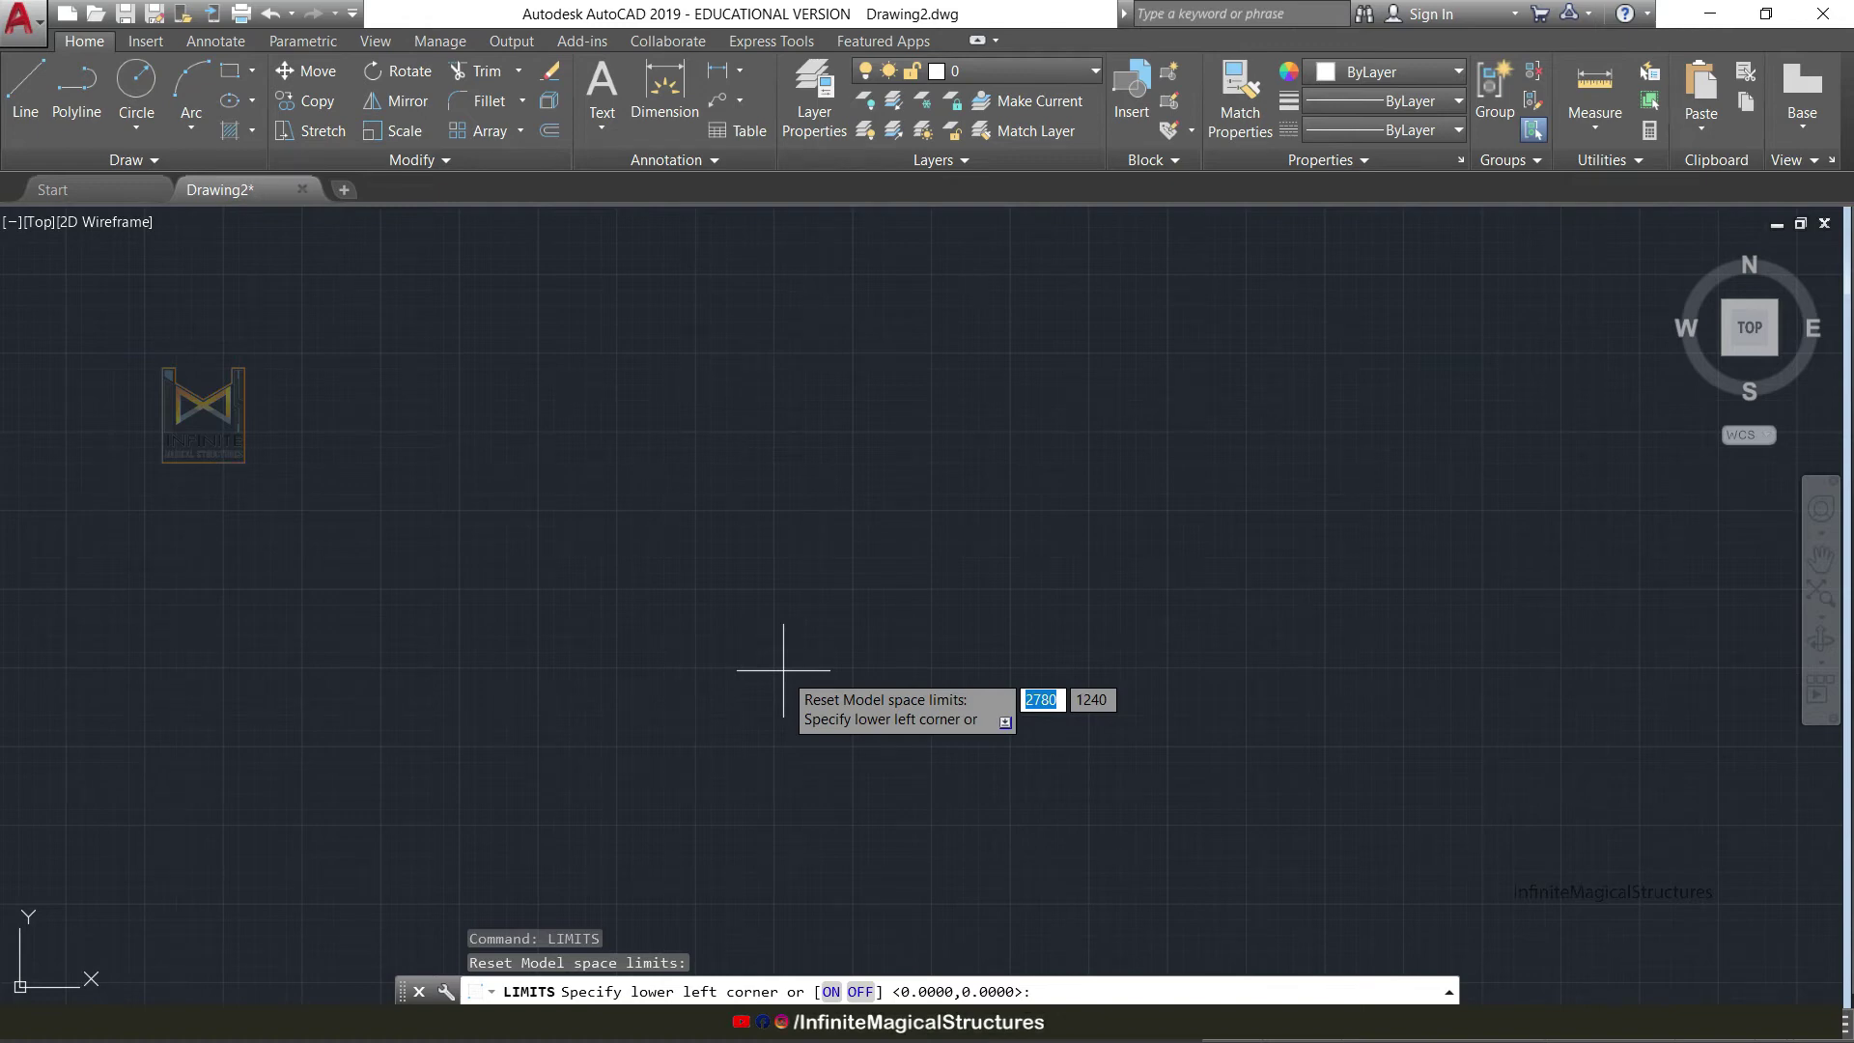
Set the model space limits from lower-left 0,0 to upper-right 297,210.
text(0)
key(Tab)
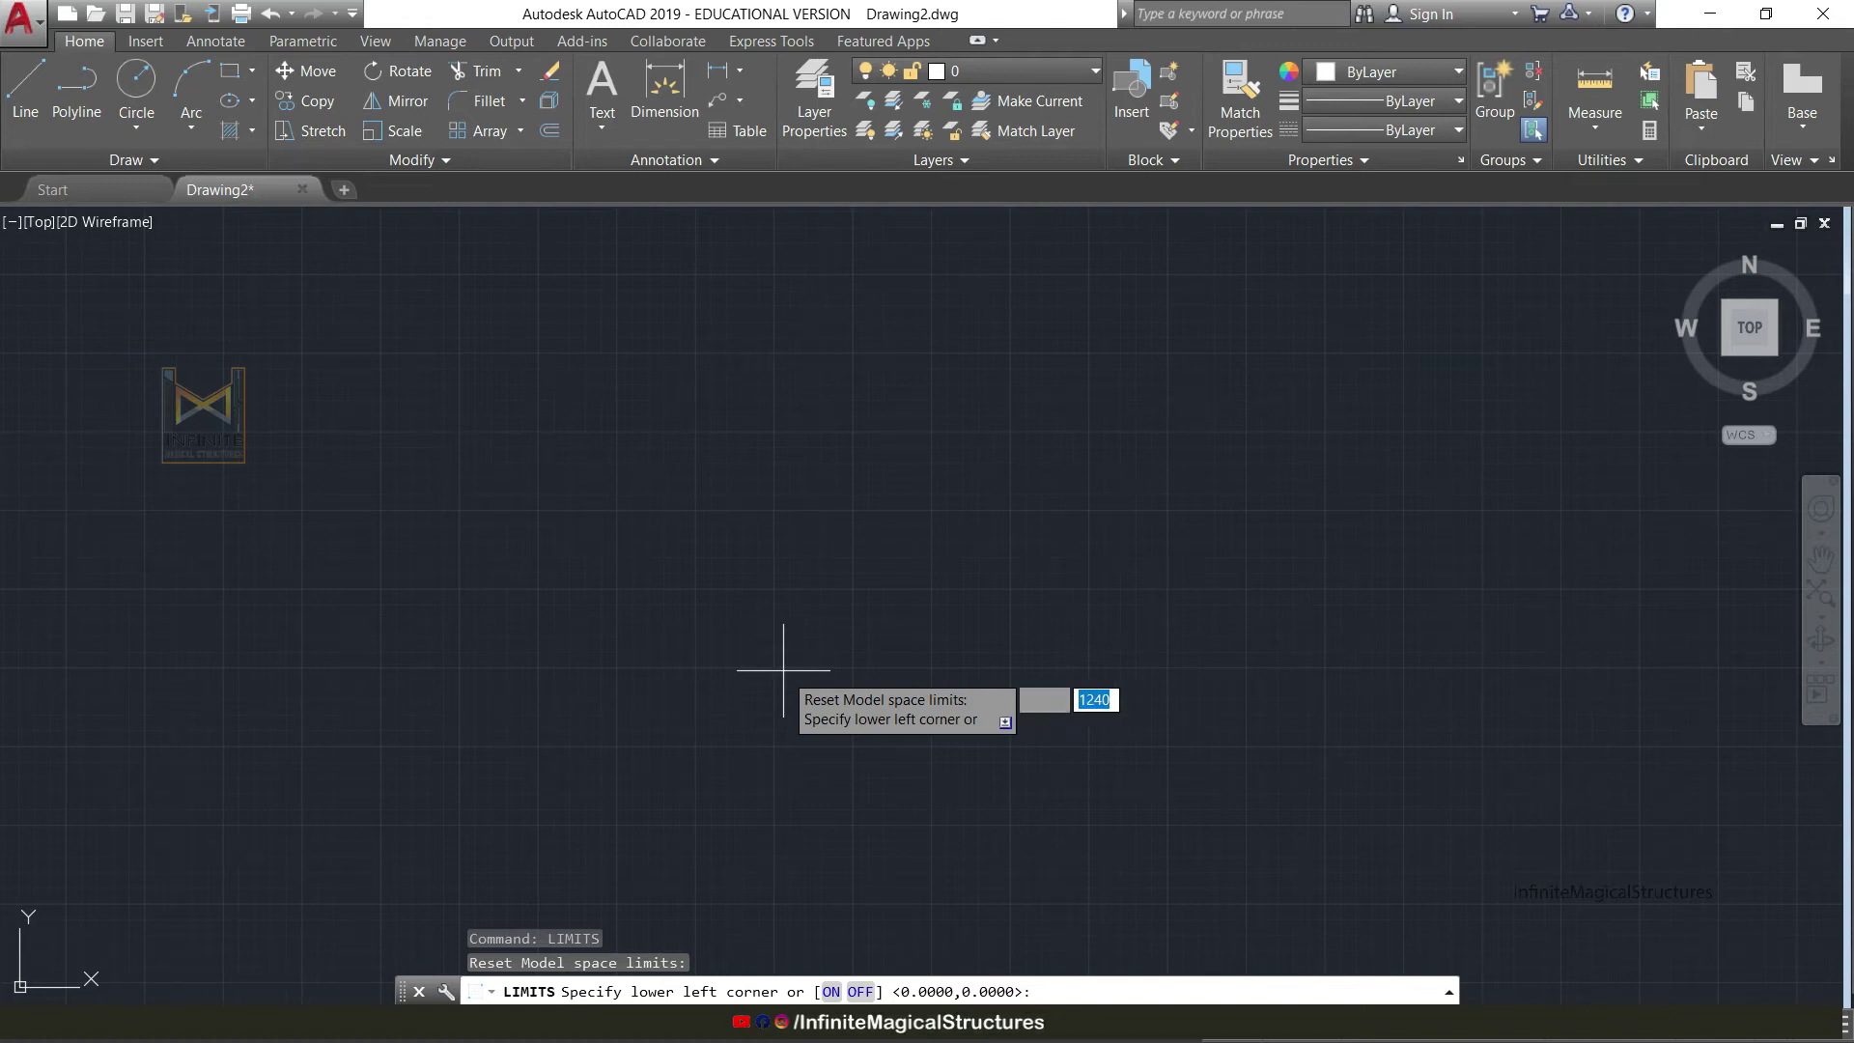
text(0)
key(Return)
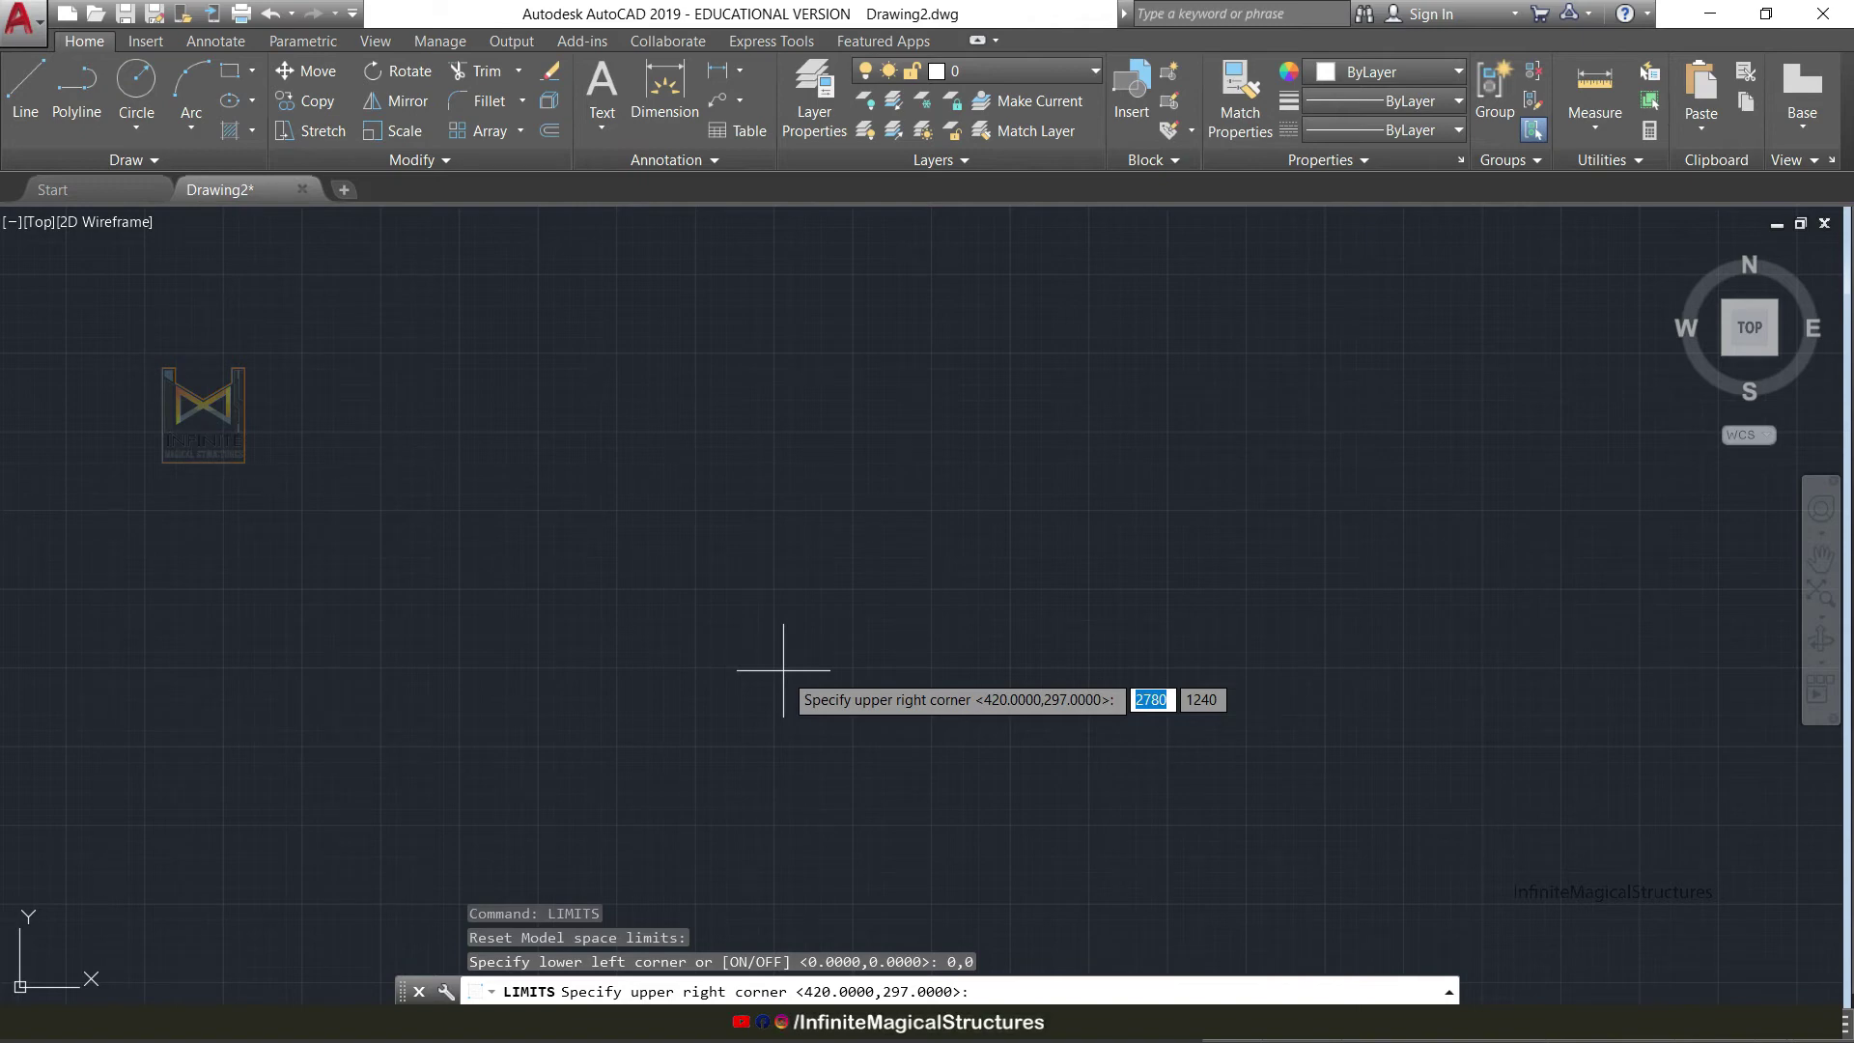
text(29)
text(7)
key(Tab)
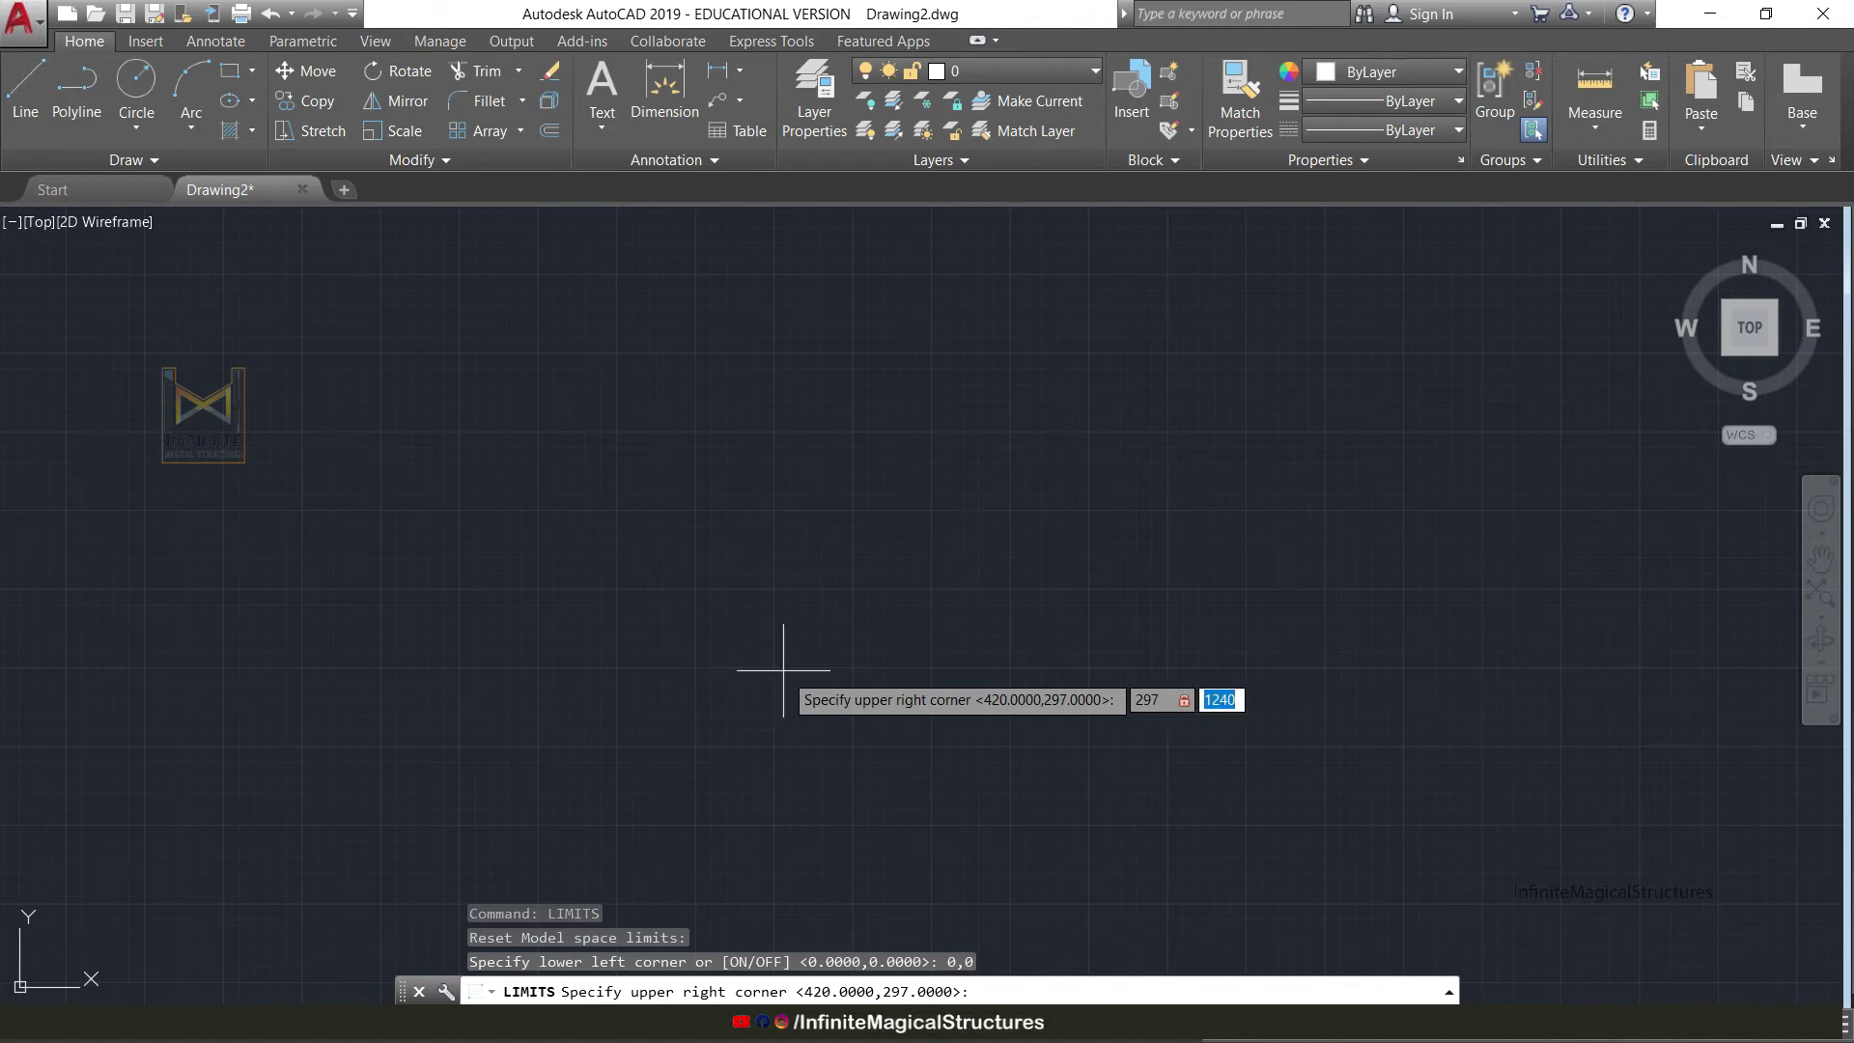
text(210)
key(Return)
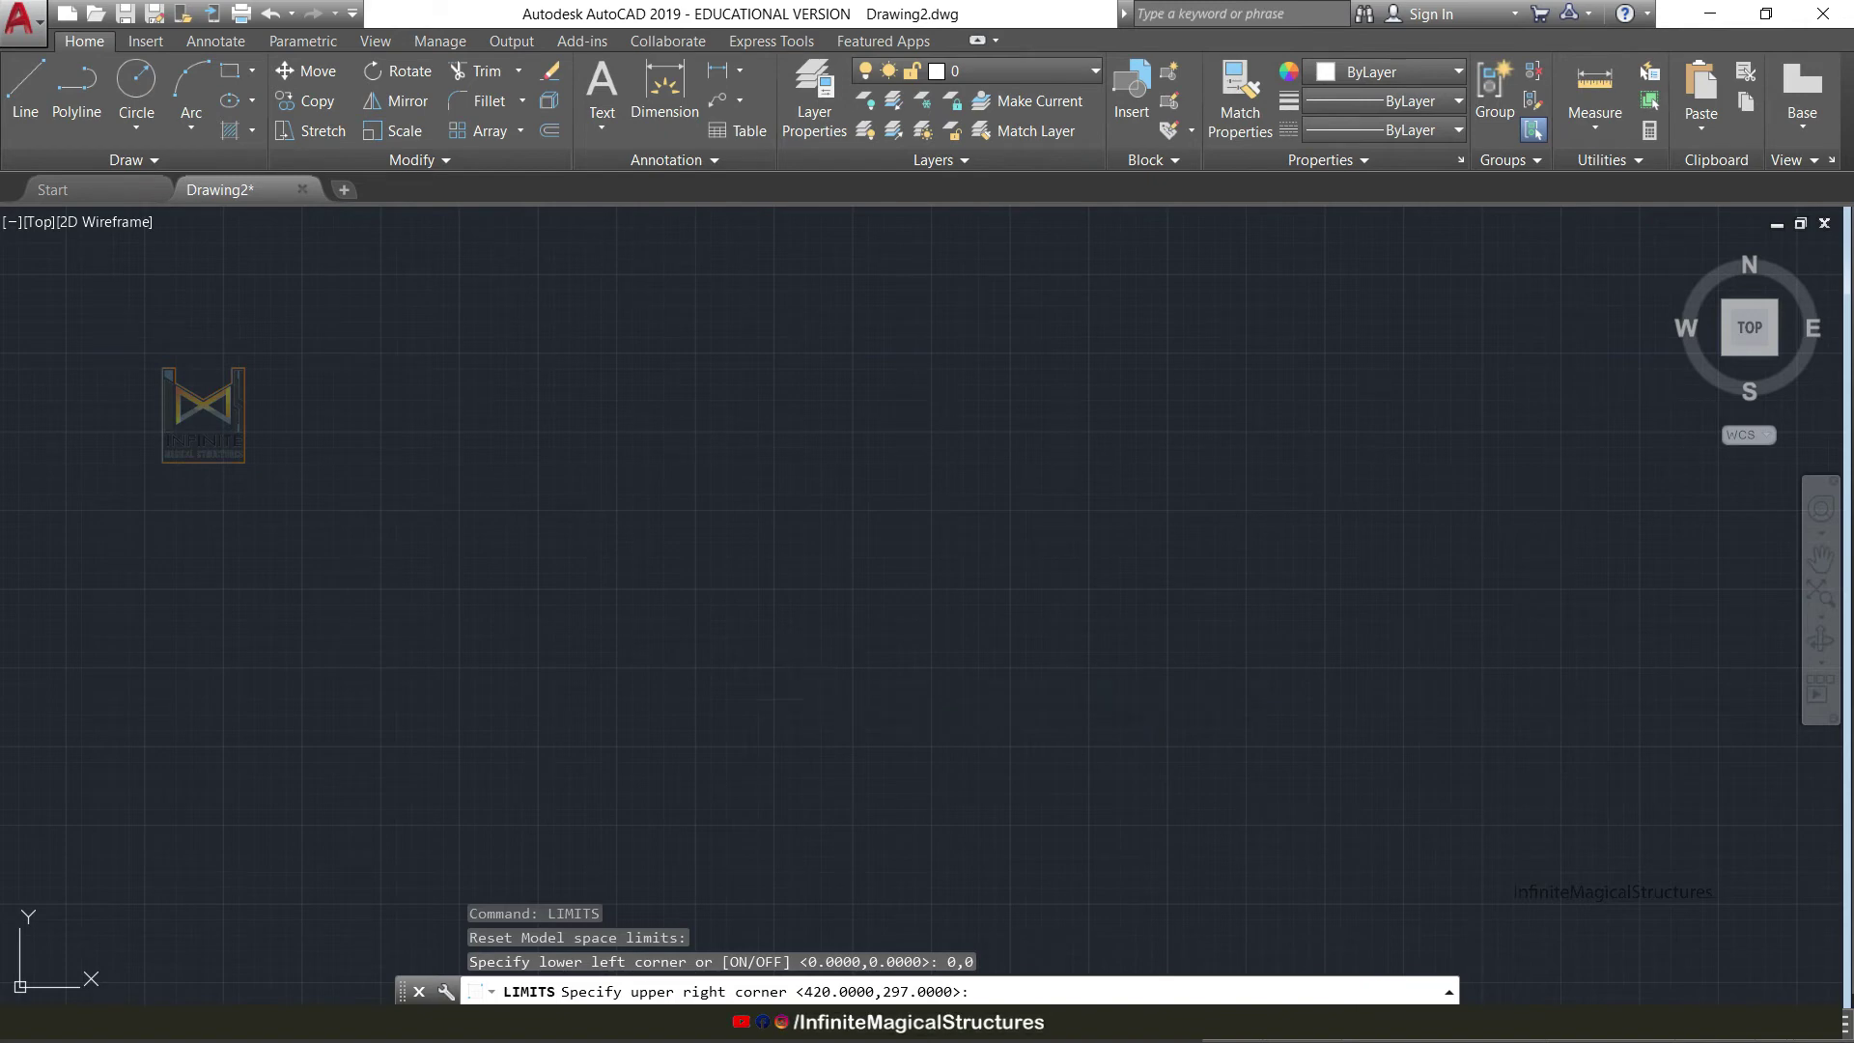
key(Return)
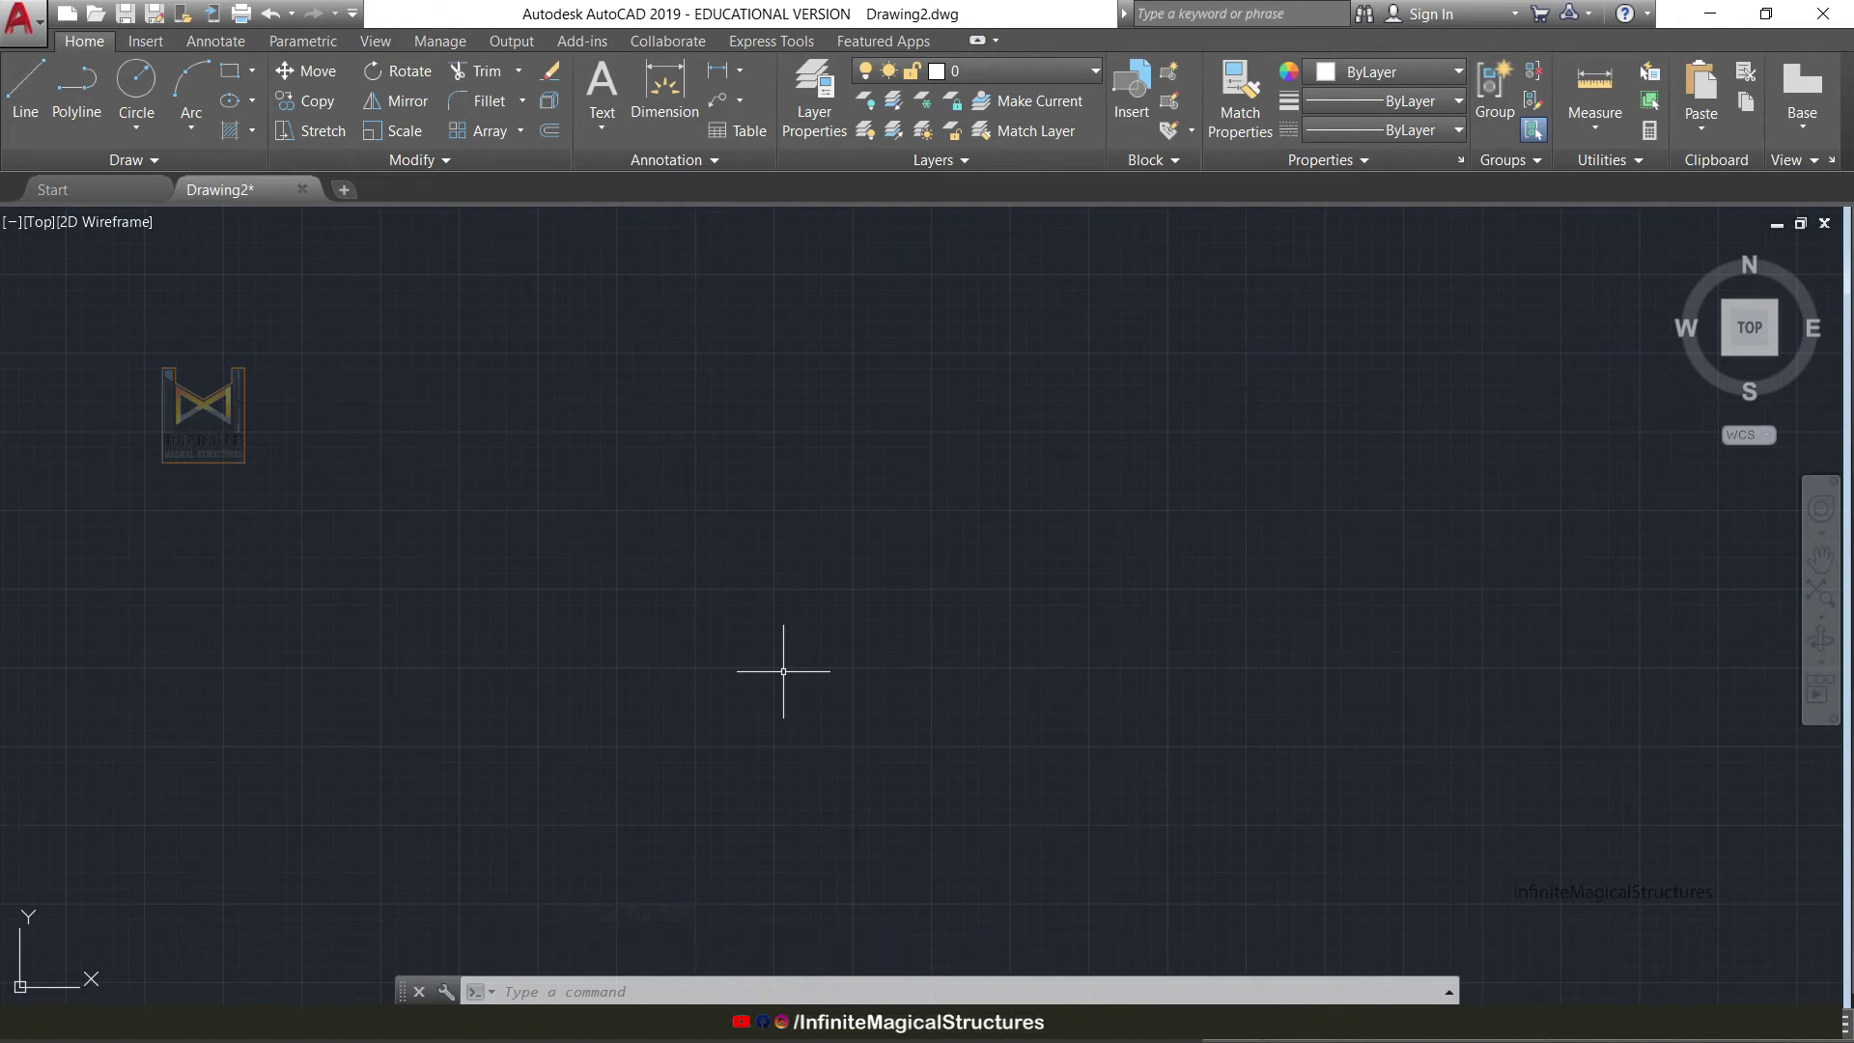
Turn off 'Display grid beyond Limits' in the Drafting Settings Snap and Grid options.
text(OS)
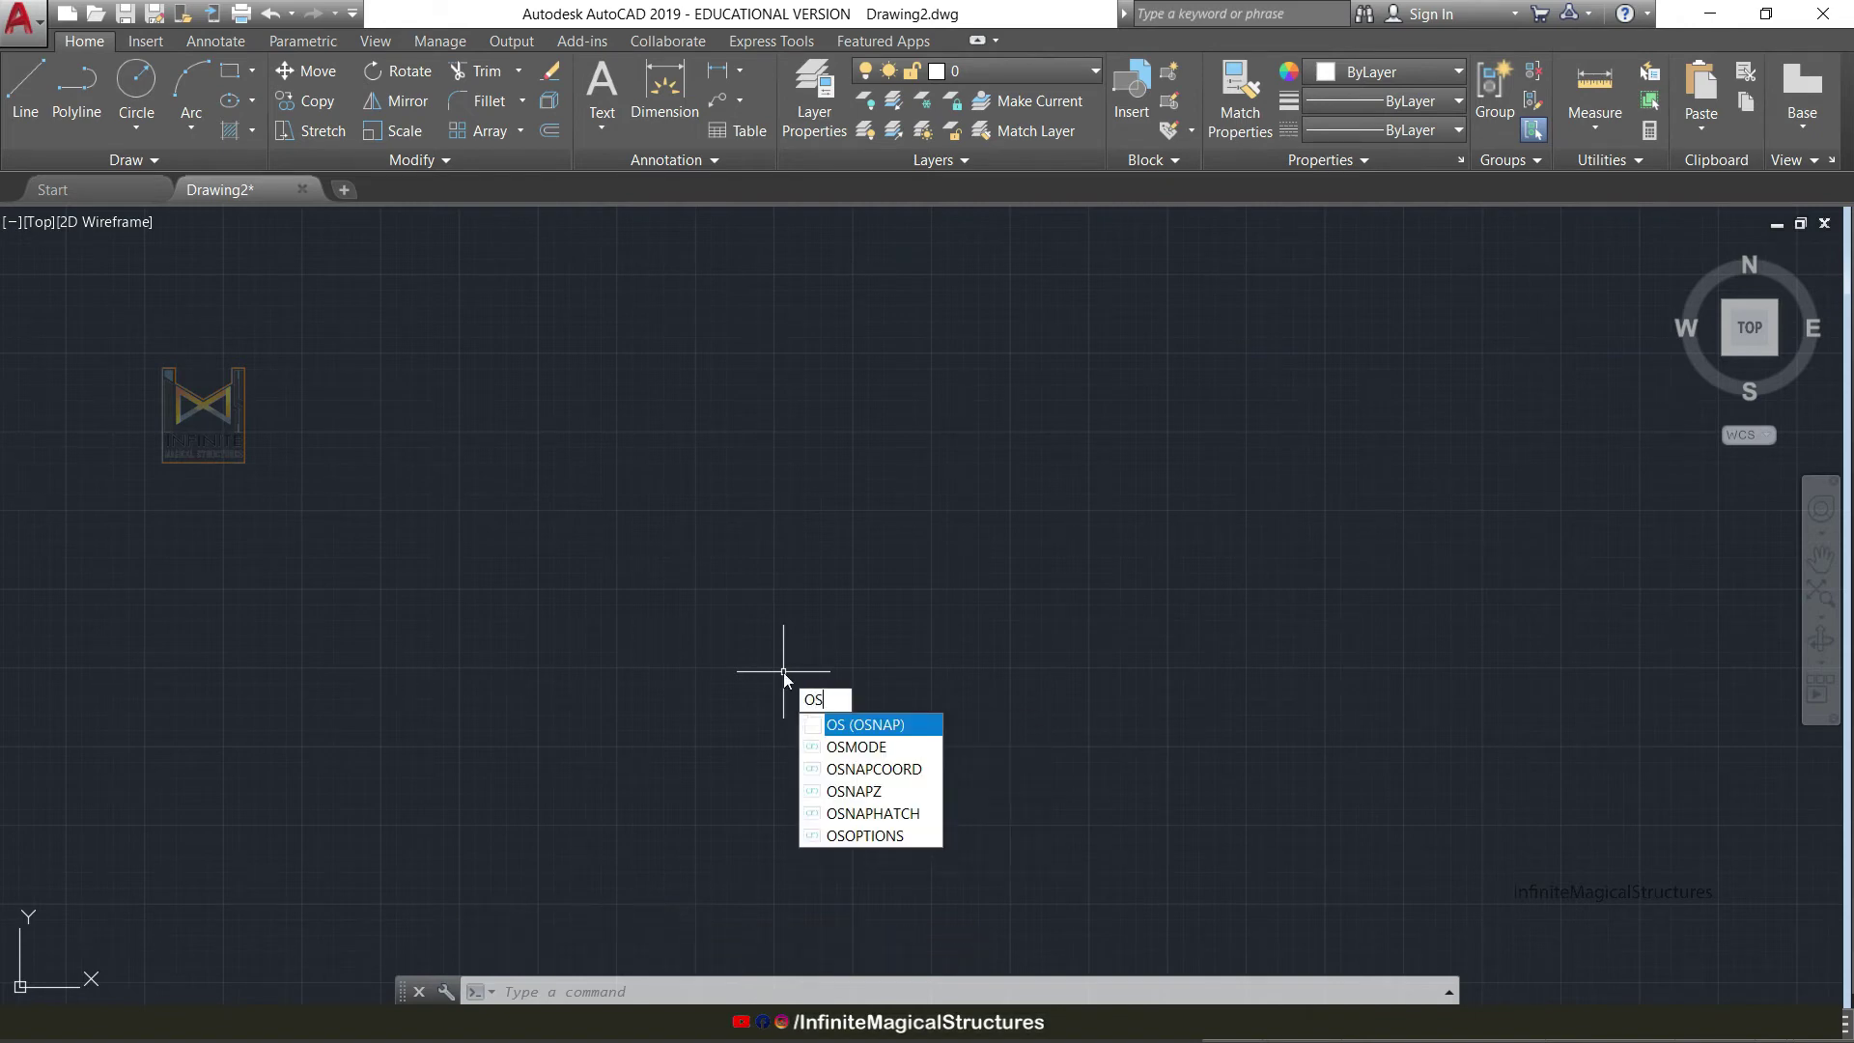
key(Return)
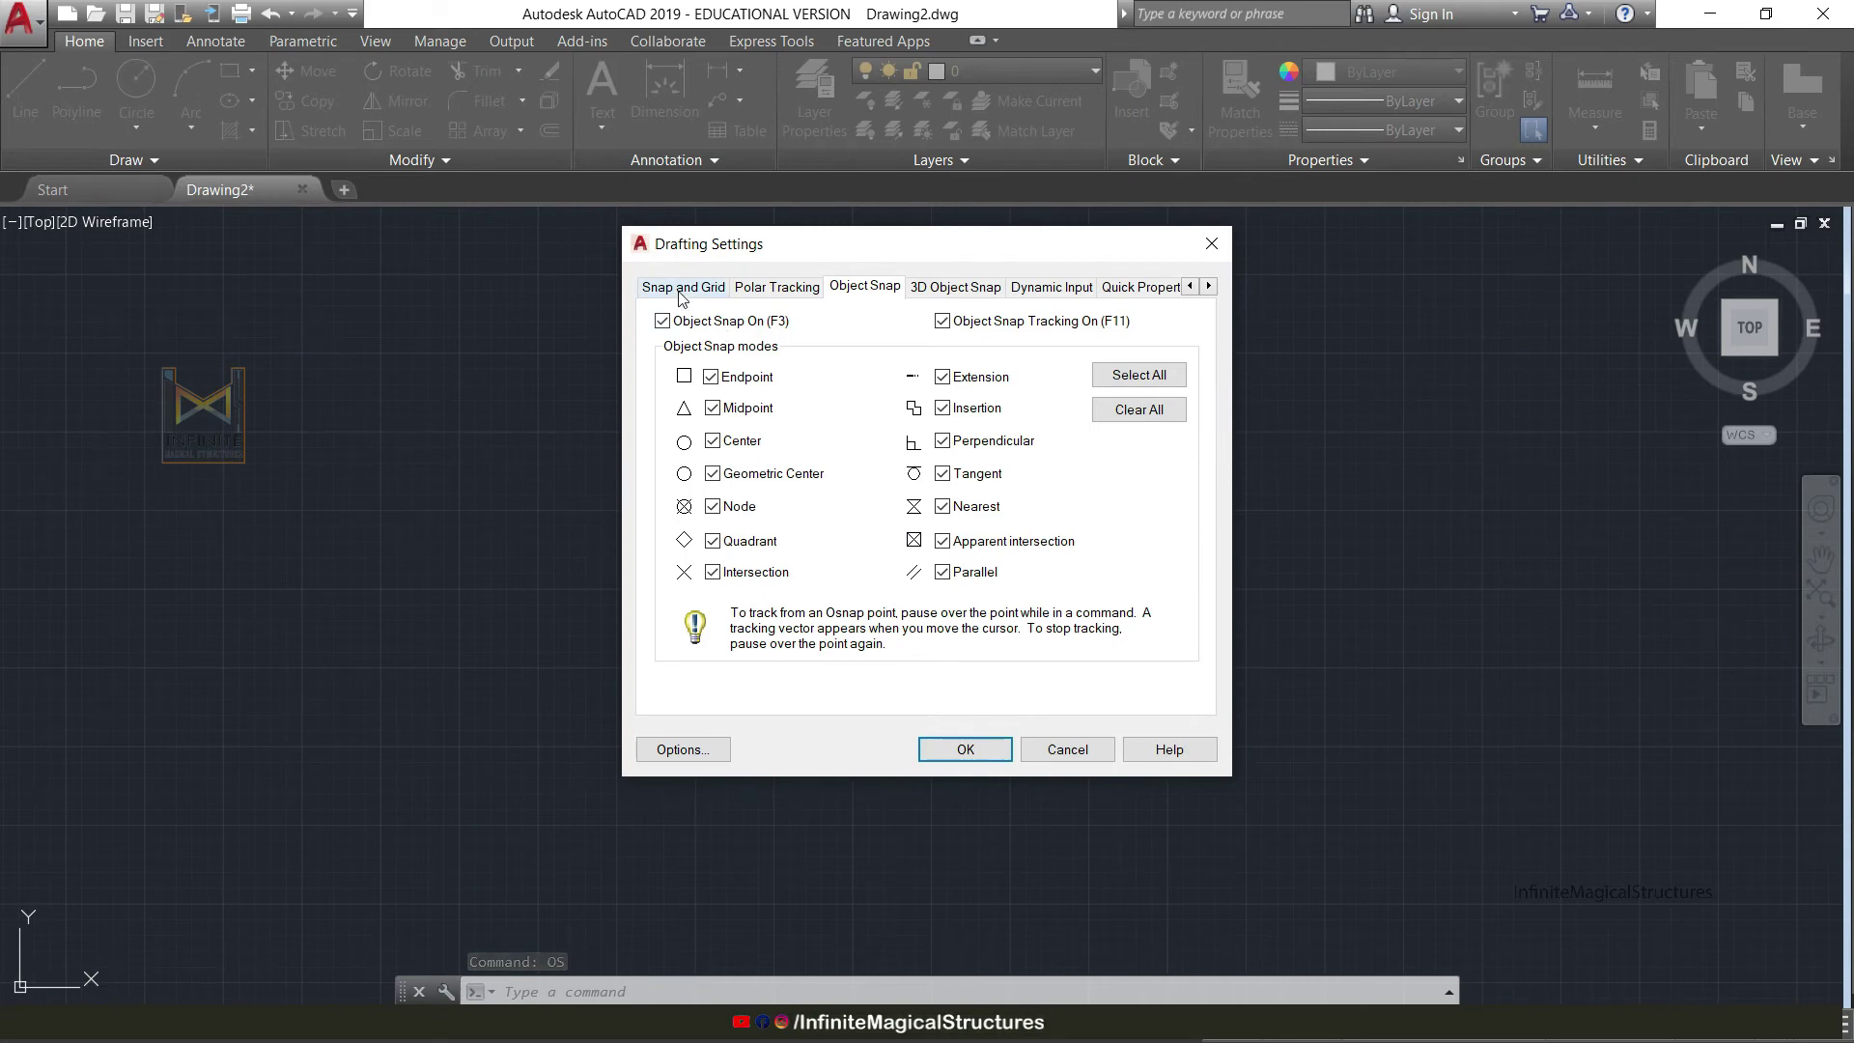
click(682, 288)
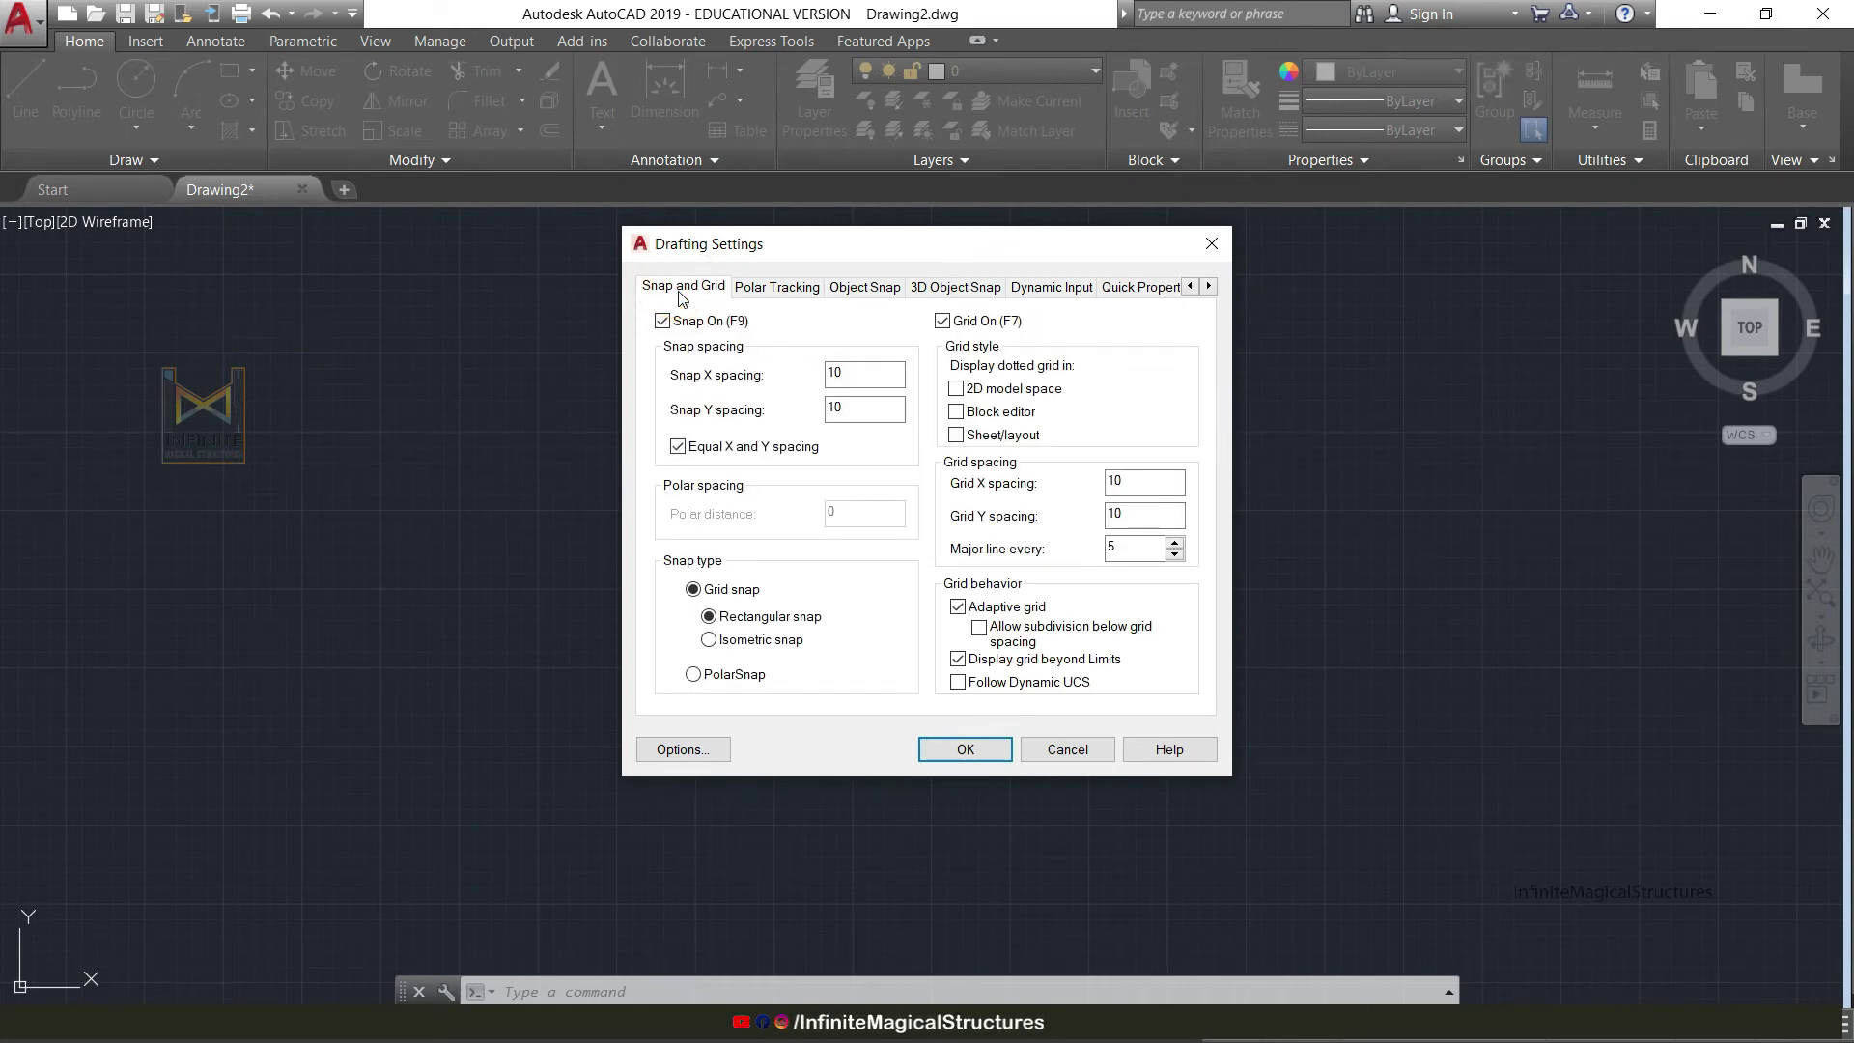
click(957, 659)
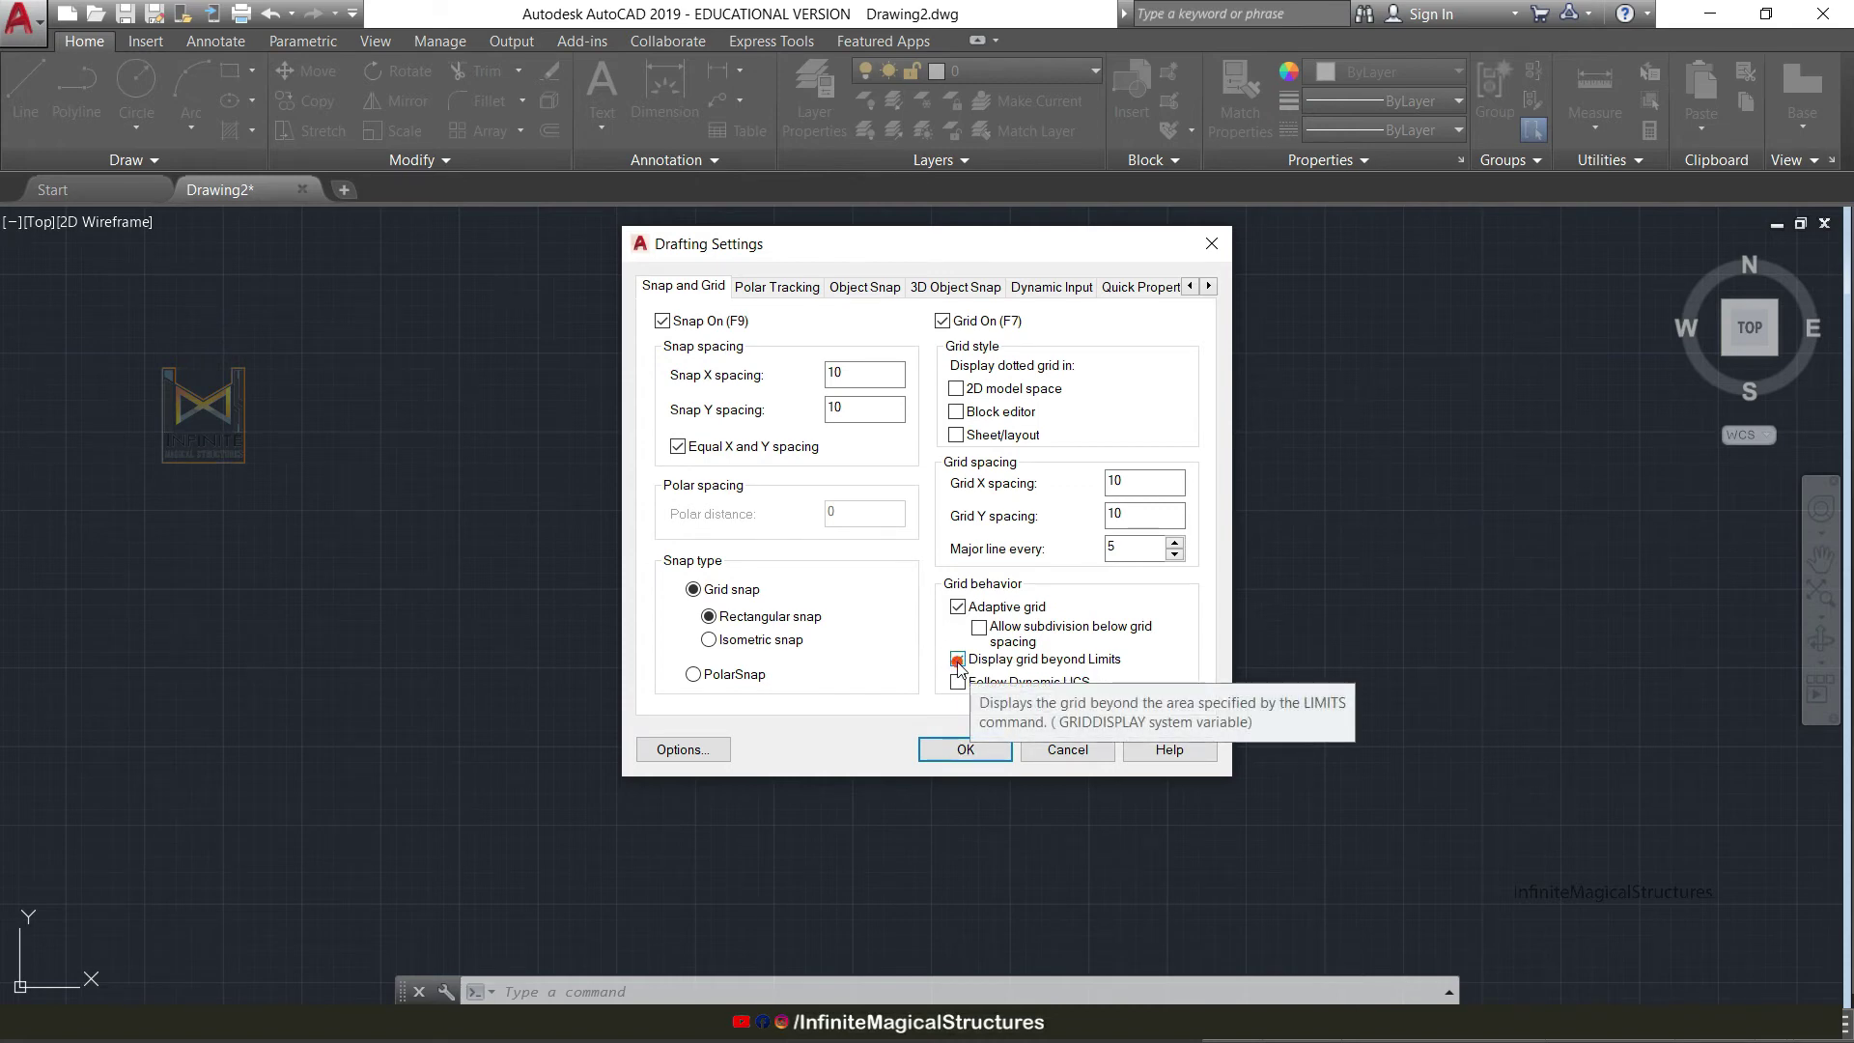
click(967, 745)
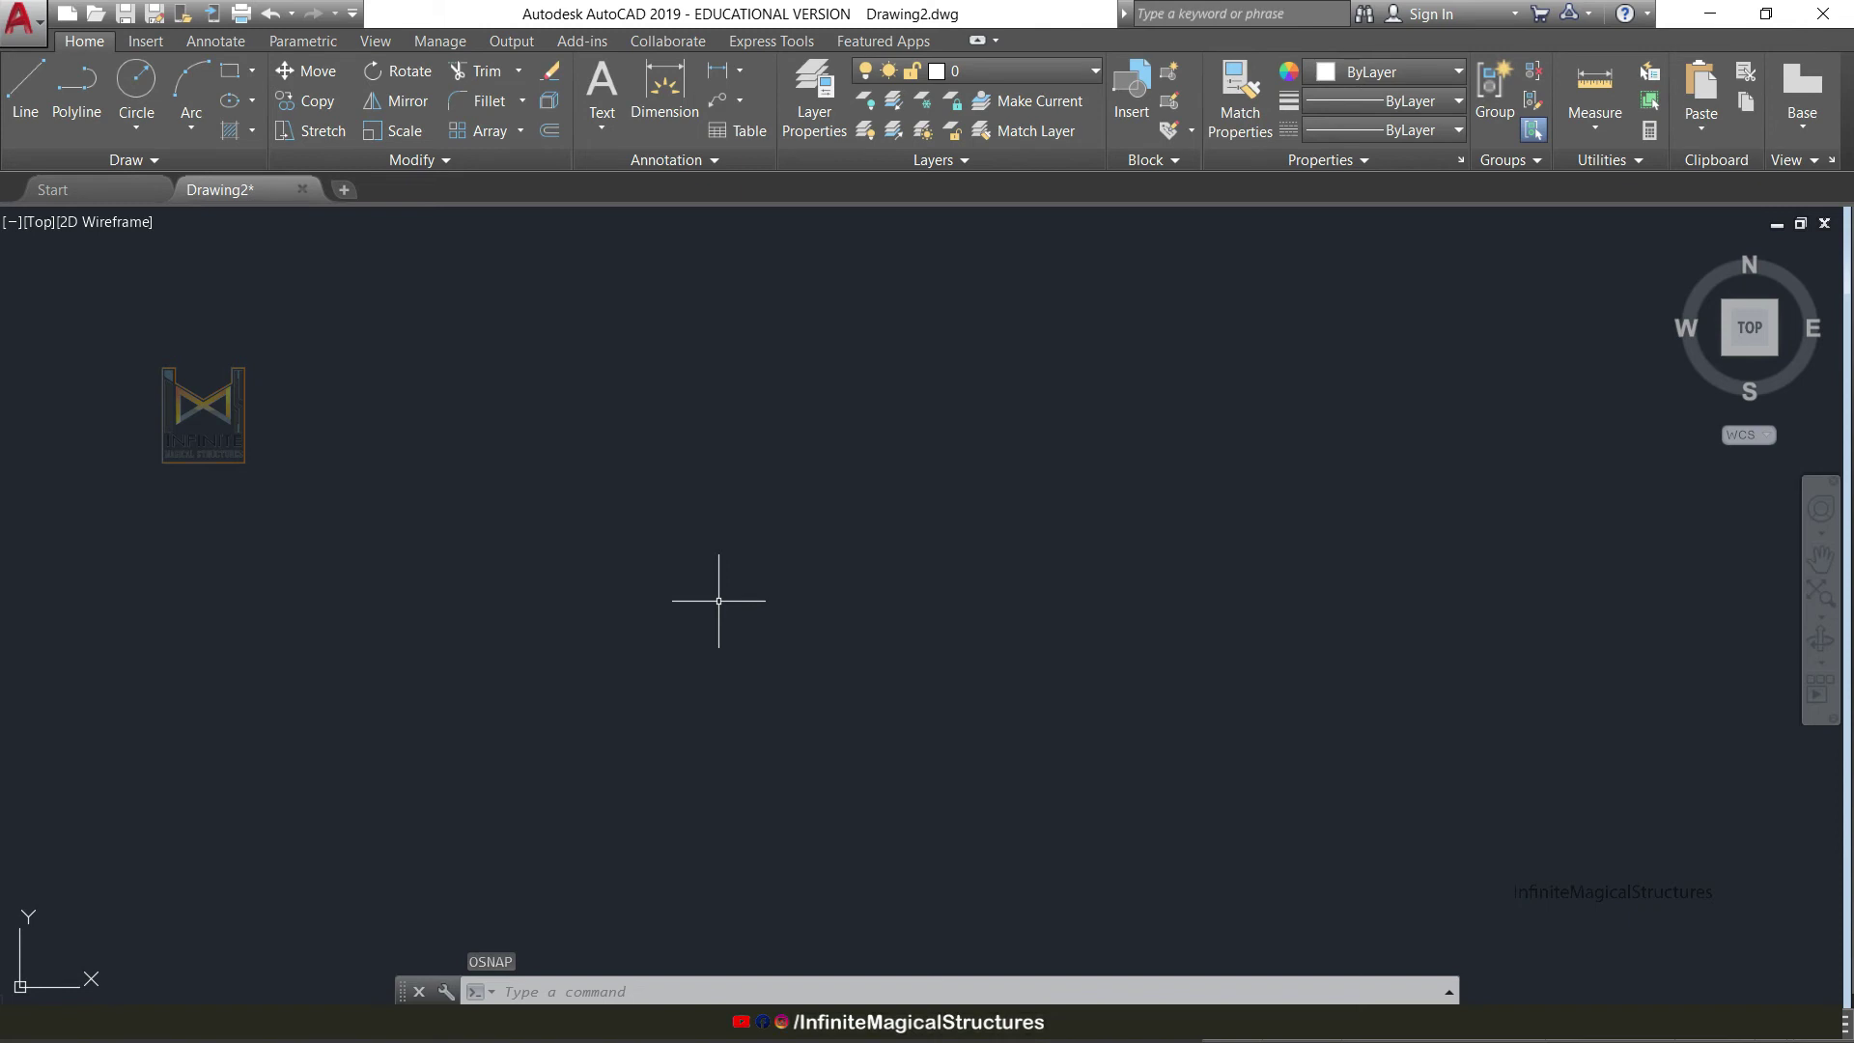
Zoom All so the whole 297×210 gridded limits area fills the window.
text(z)
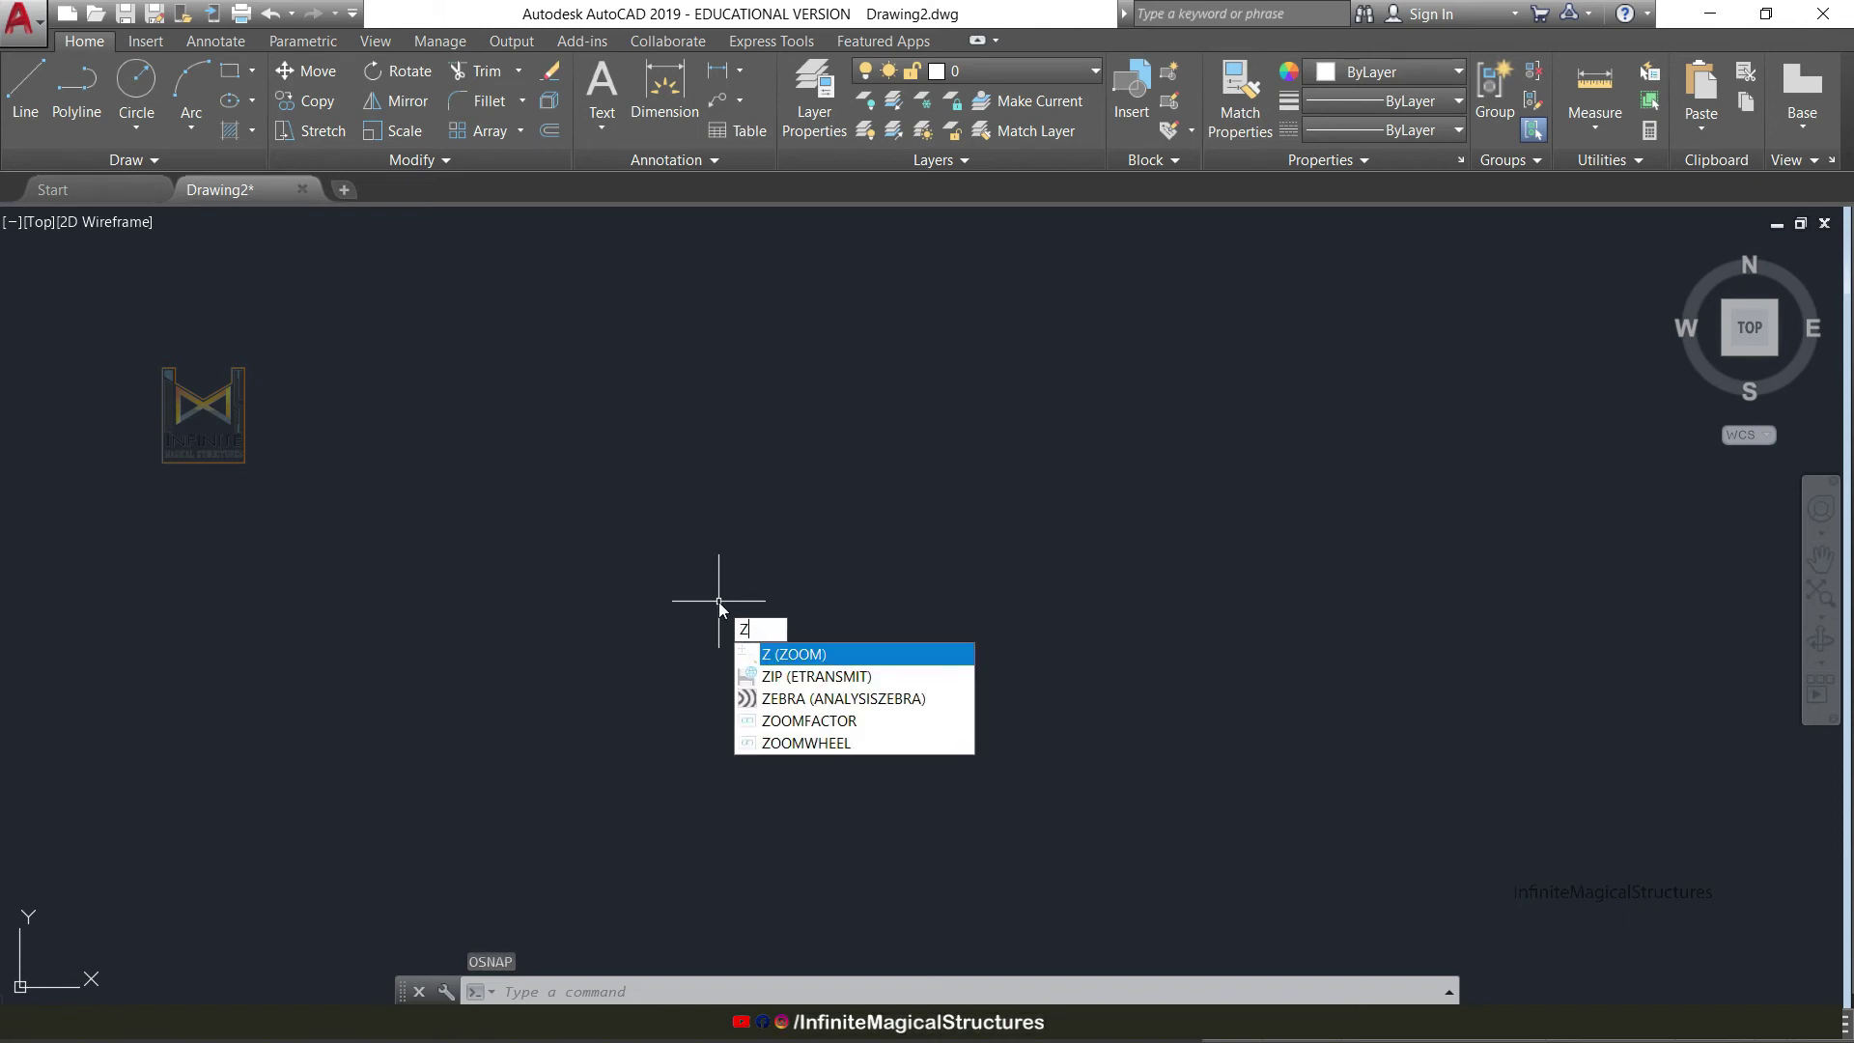
key(Return)
text(a)
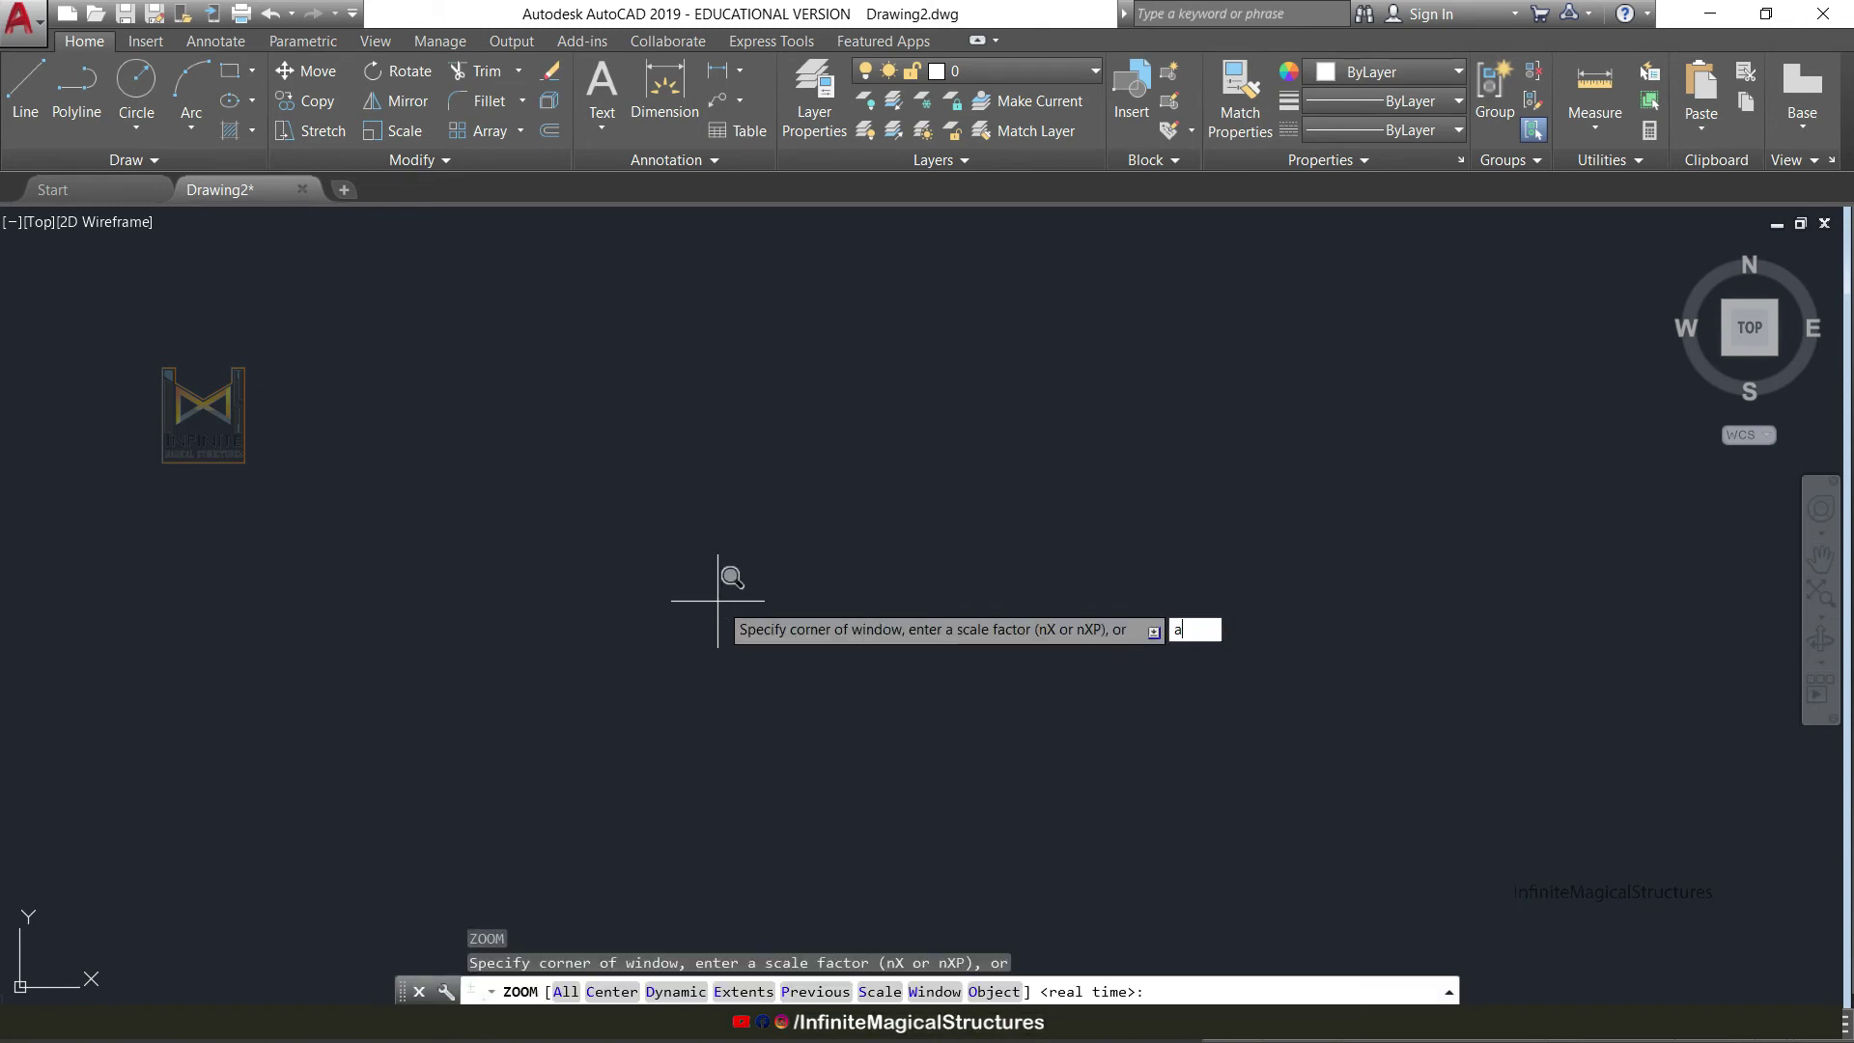
key(Return)
scroll(718, 601, down, 4)
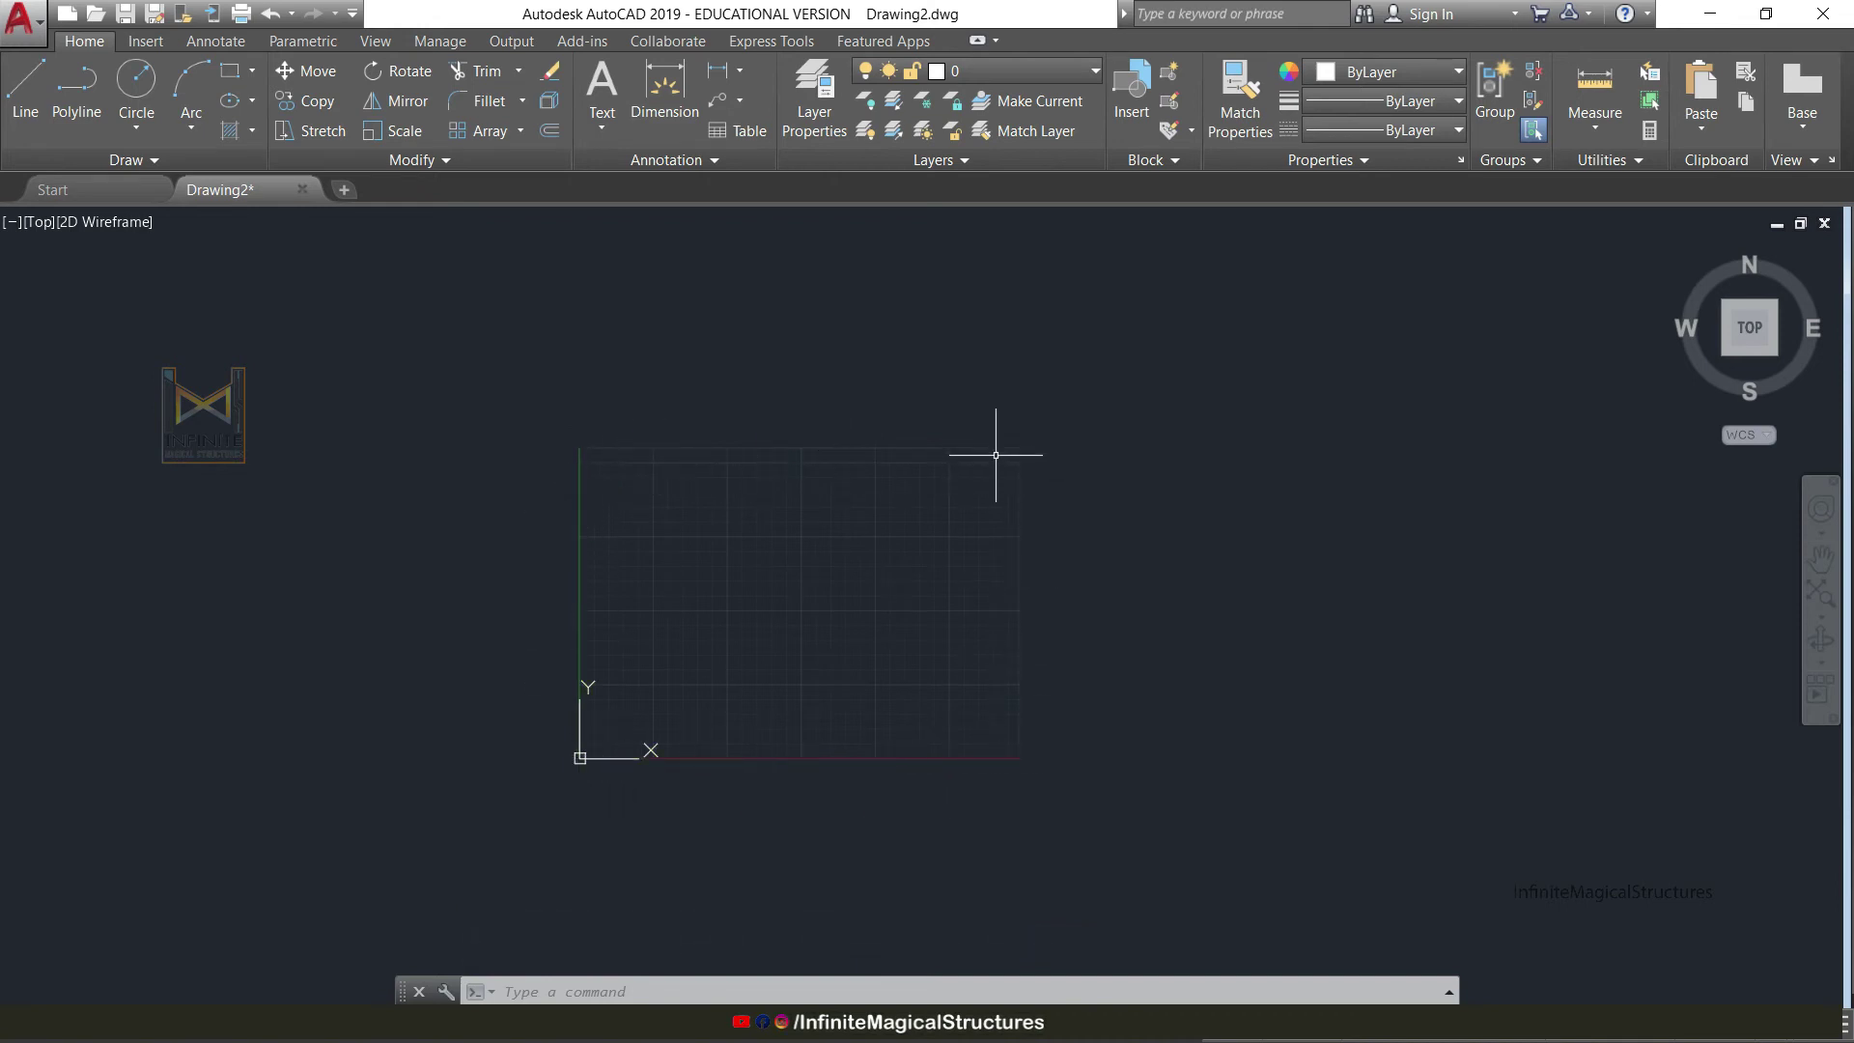
scroll(873, 765, up, 2)
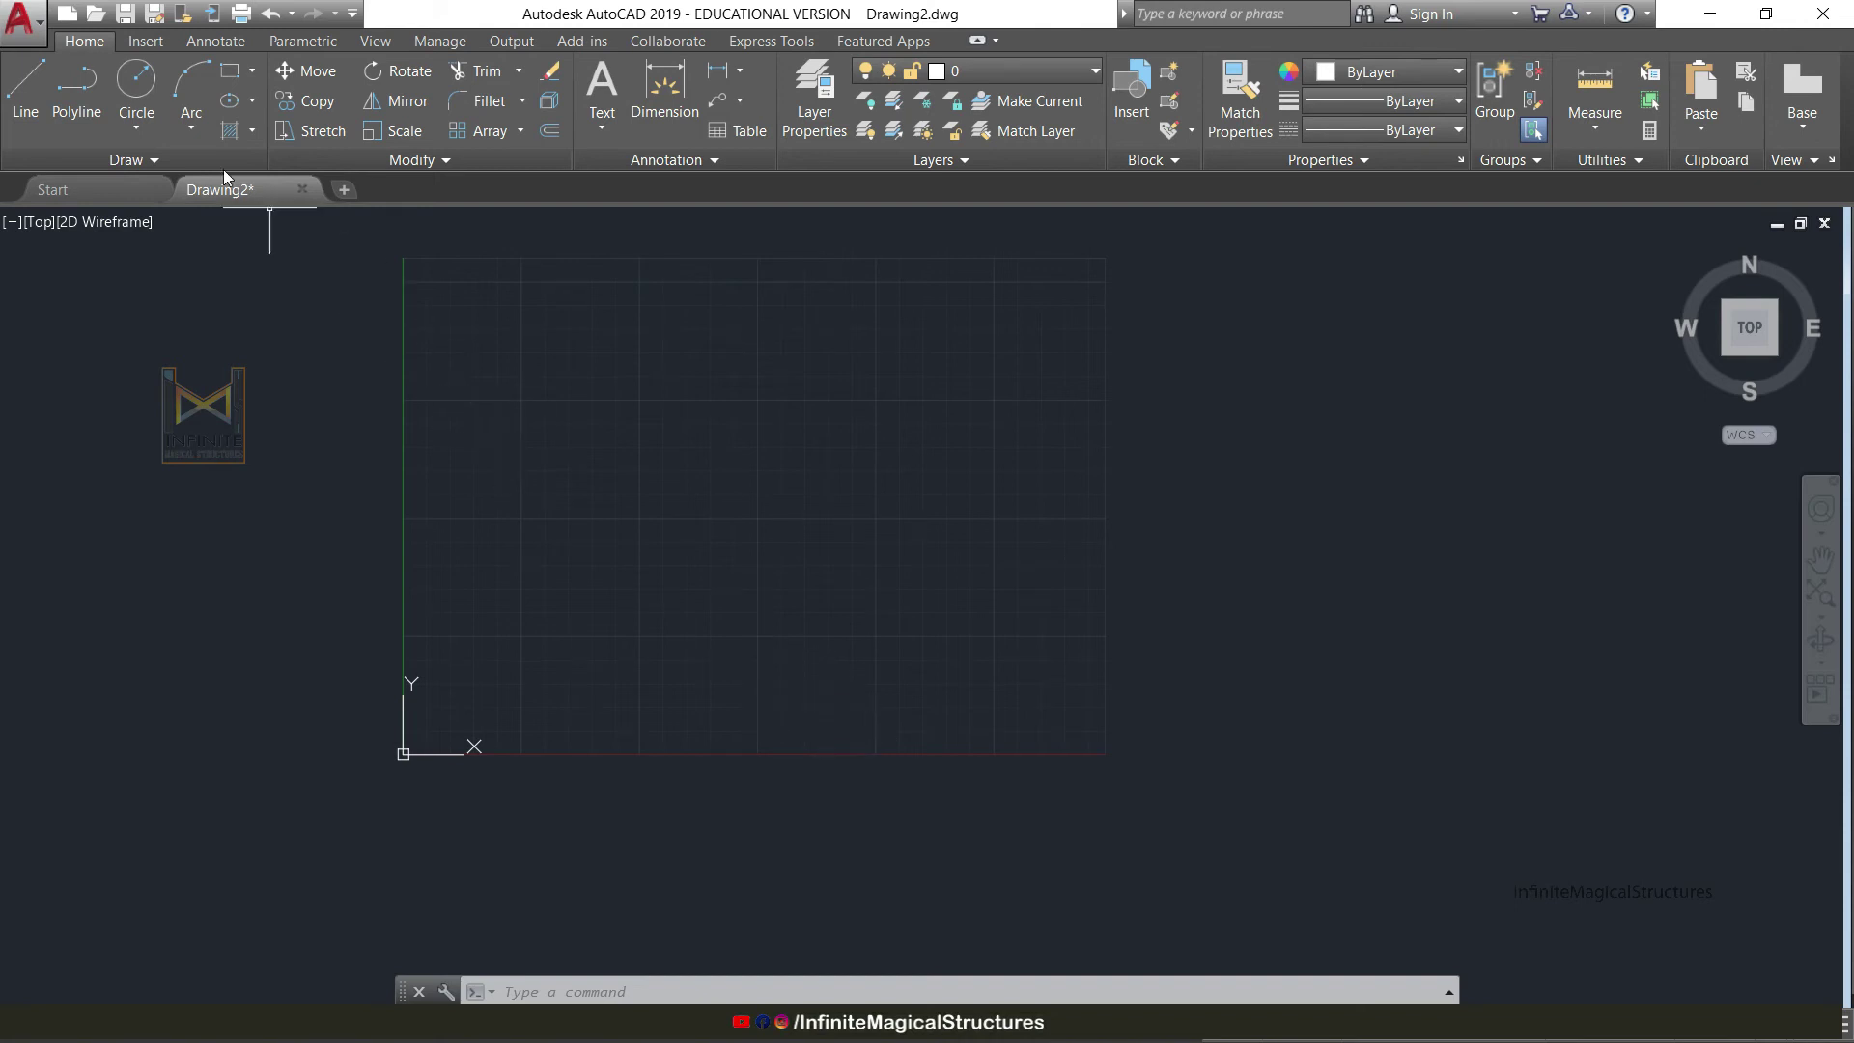
Drag the Draw panel off the Home ribbon so it floats over the canvas.
mouse_move(171, 145)
mouse_down()
mouse_move(563, 413)
mouse_move(662, 515)
mouse_up()
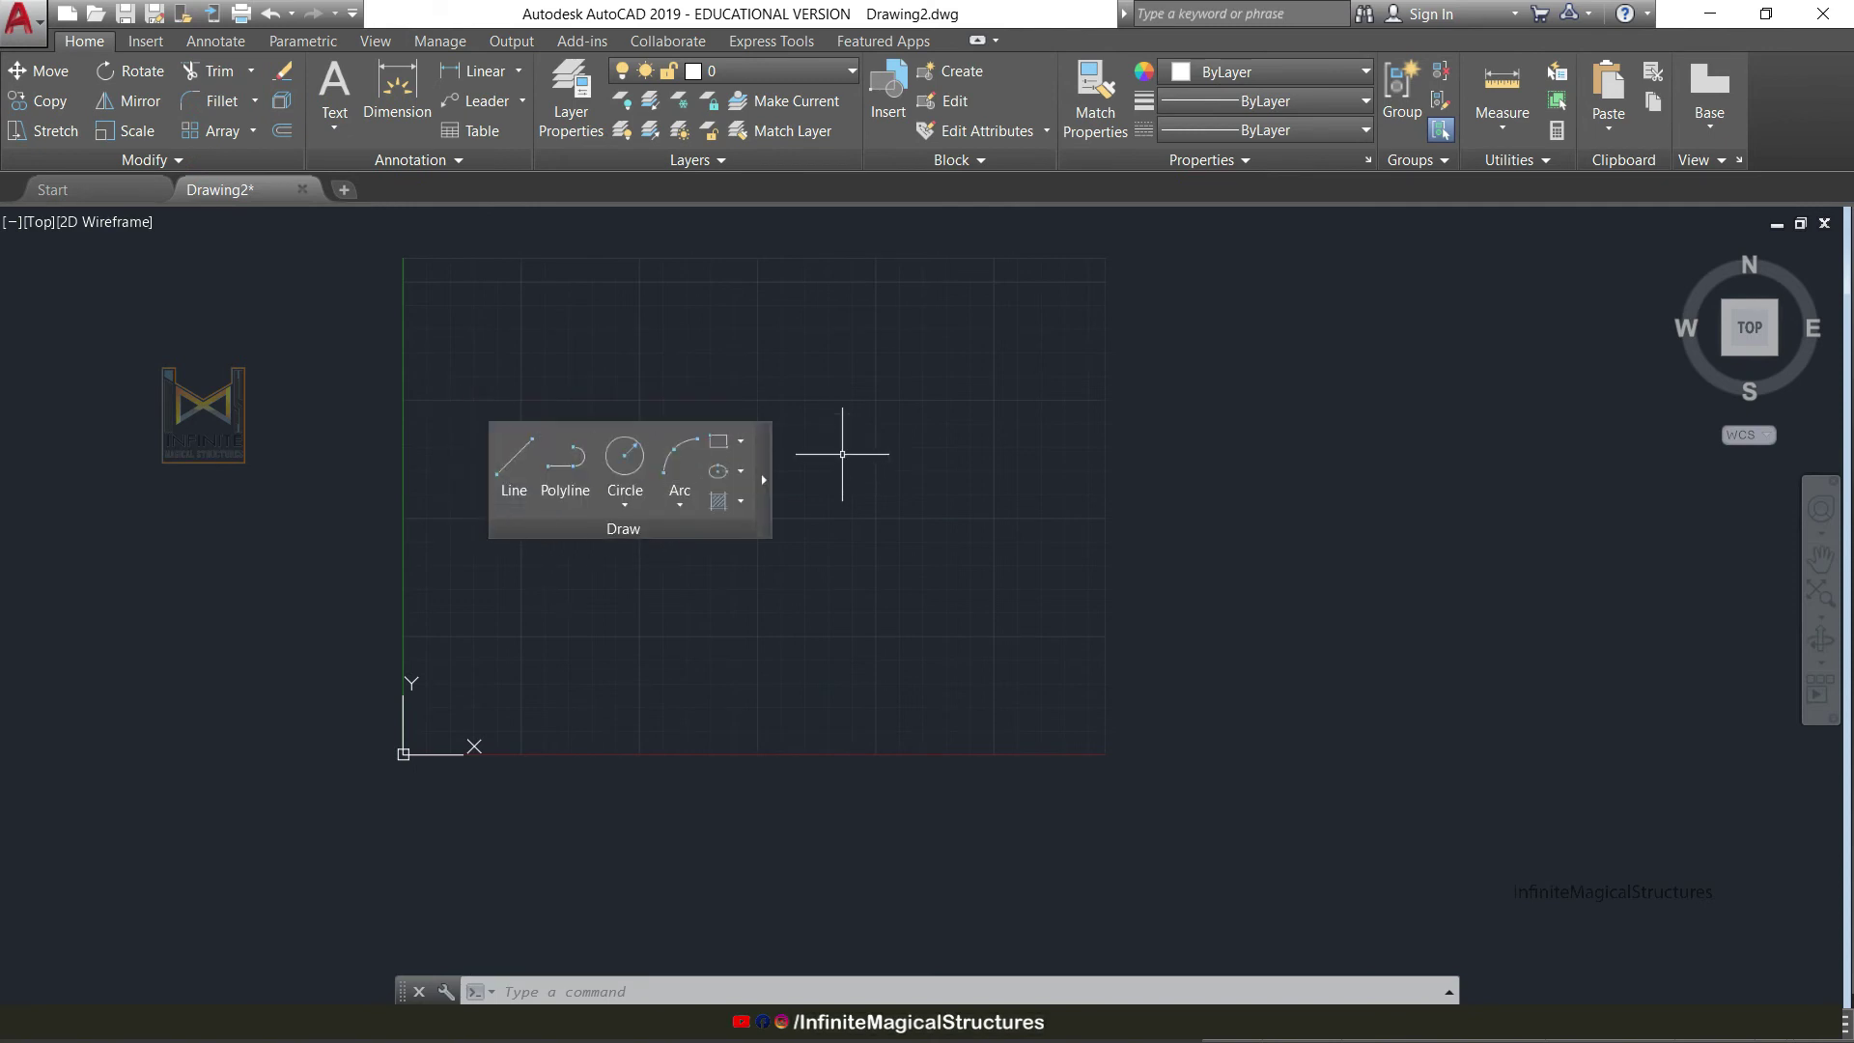